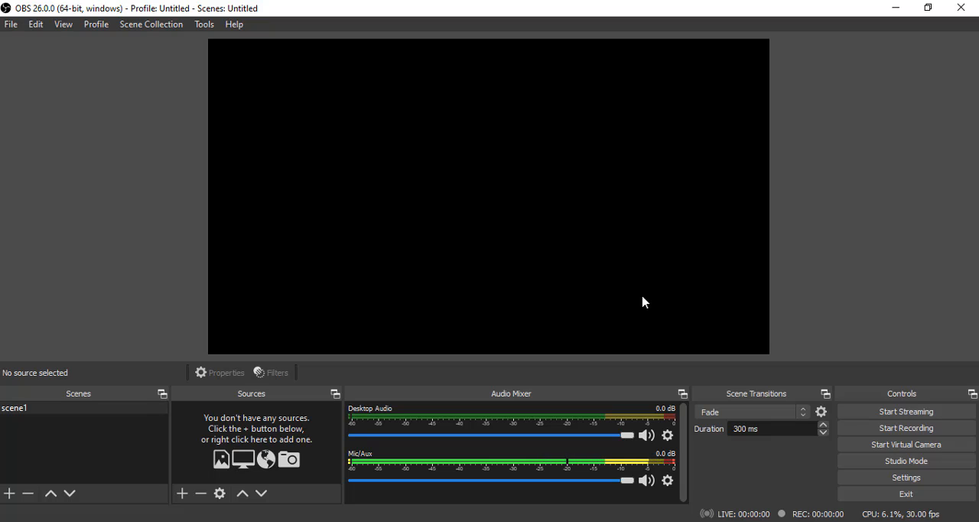
- Turn on Studio Mode to show the Preview and Program views side by side
key("XF86AudioLowerVolume")
left_click(923, 464)
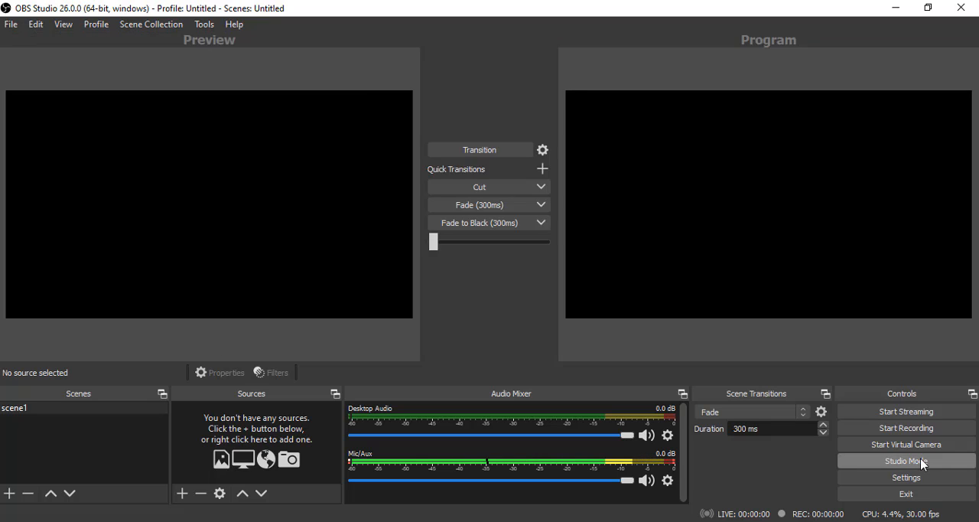
left_click(924, 464)
left_click(924, 464)
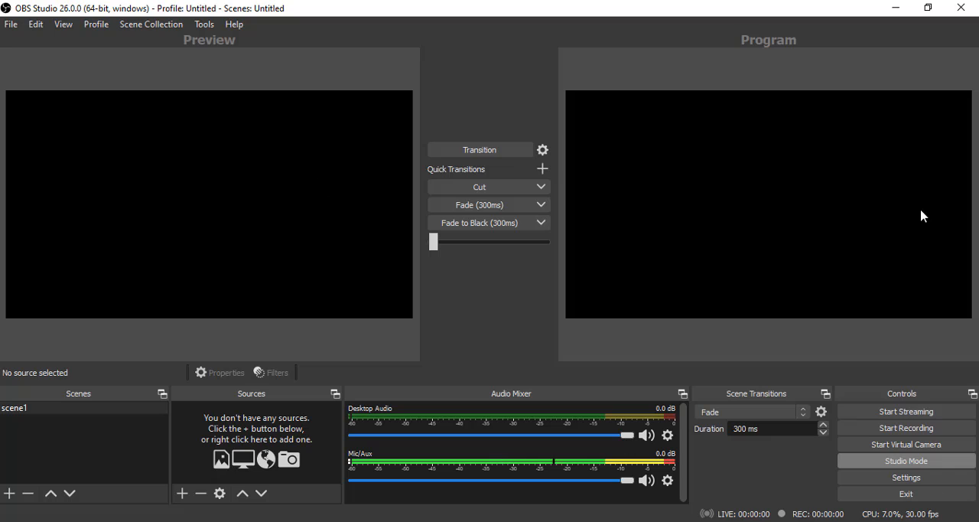
- Open the settings and examine the General, Stream and Output options, including the Studio Mode and Multiview sections
left_click(910, 479)
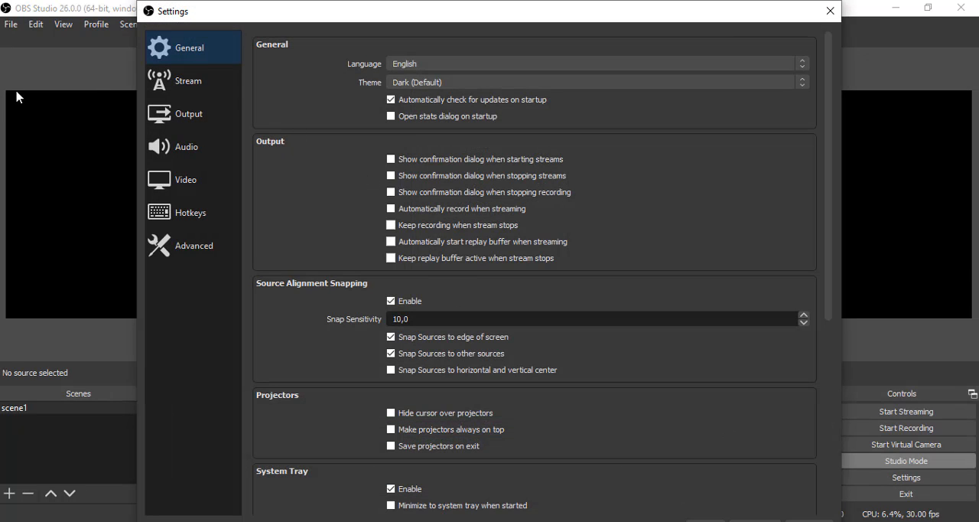
left_click(207, 87)
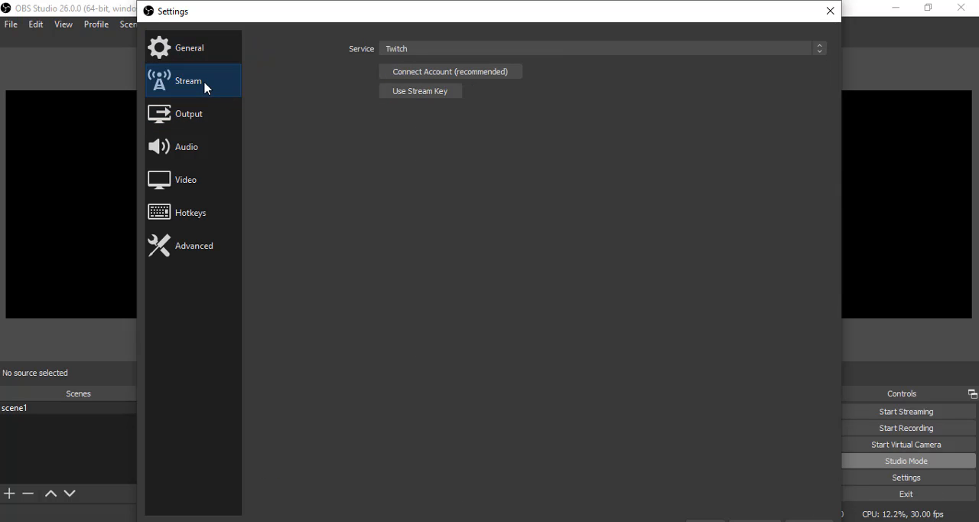
left_click(189, 122)
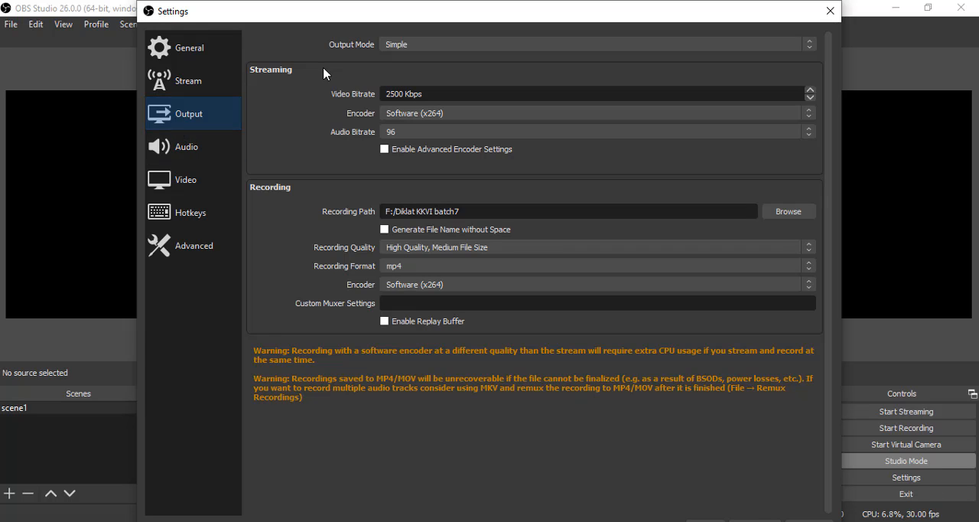
left_click(194, 60)
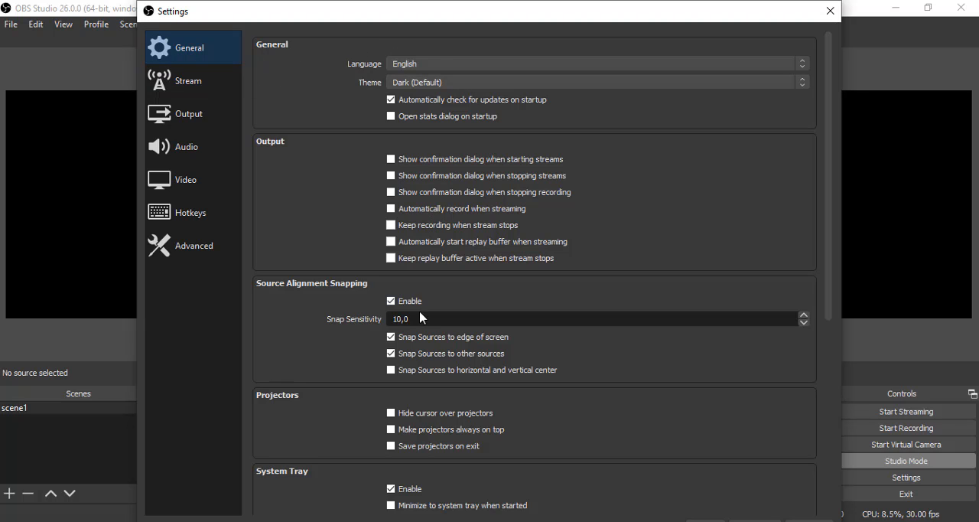
scroll(432, 343, "down", 3)
scroll(433, 342, "down", 3)
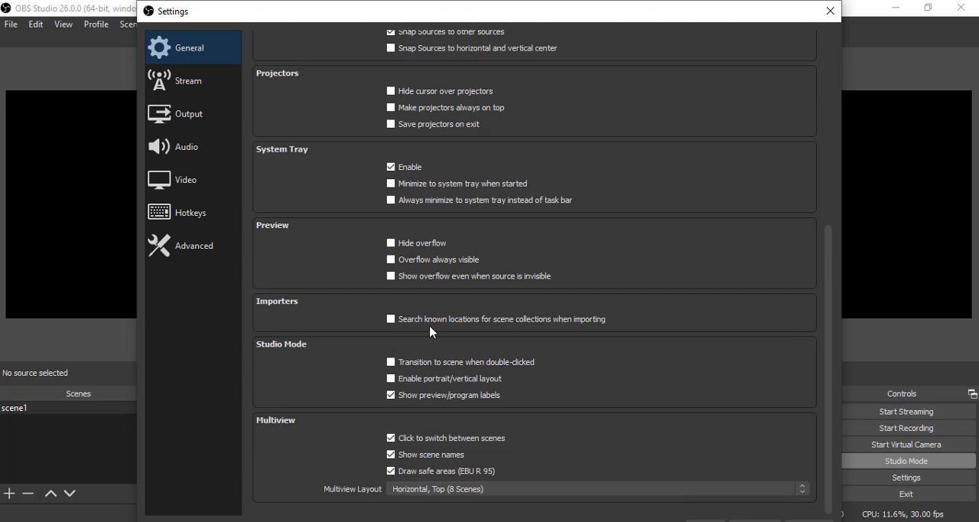
scroll(427, 317, "up", 8)
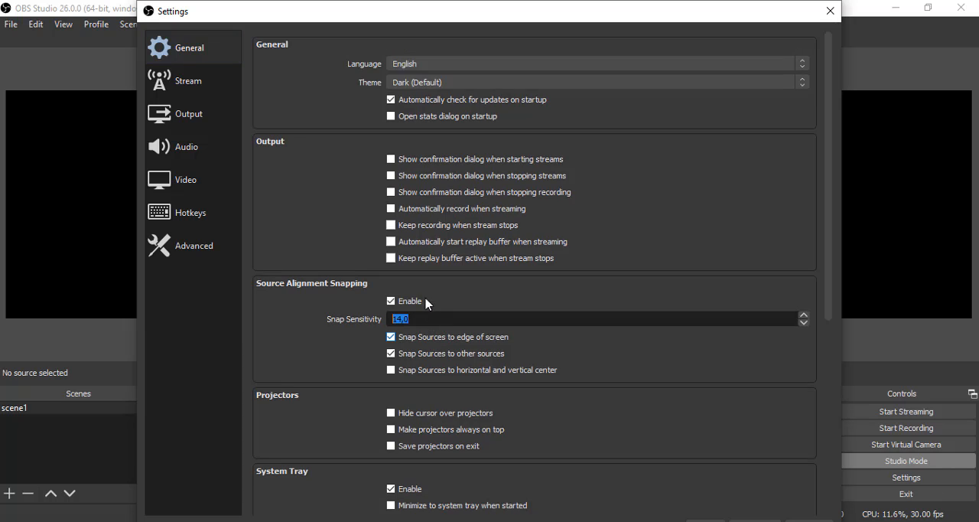
left_click(189, 82)
left_click(205, 61)
left_click(202, 87)
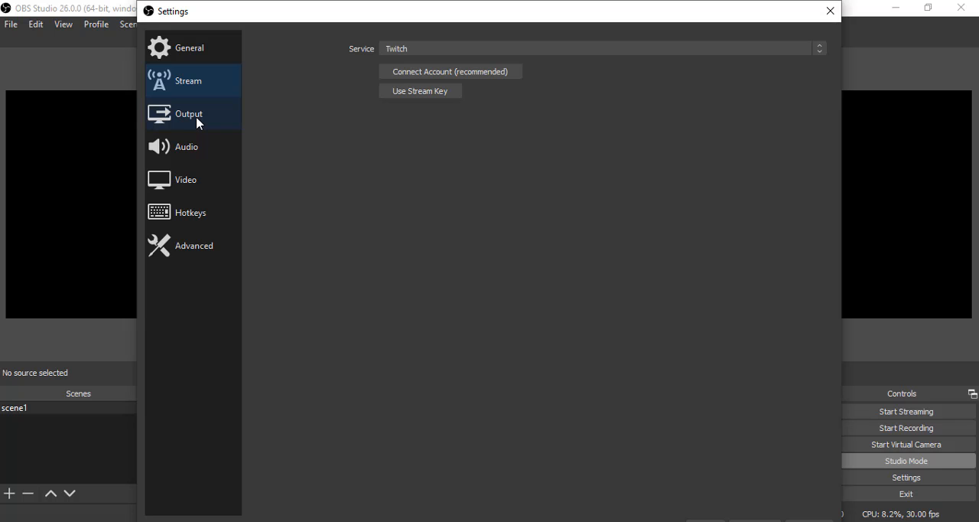
- Choose F:/Diklat KKVI batch7 as the recording folder and High Quality, Medium File Size as the recording quality
left_click(198, 124)
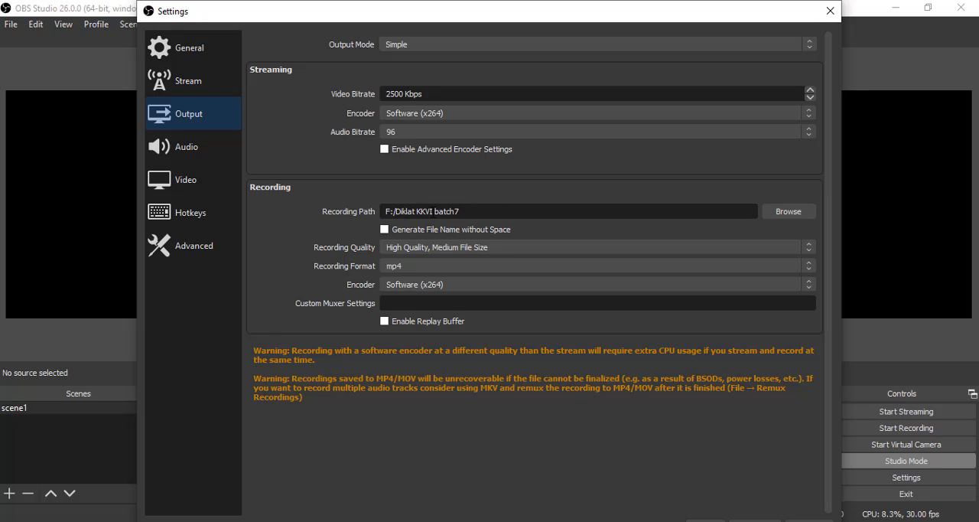
left_click(784, 212)
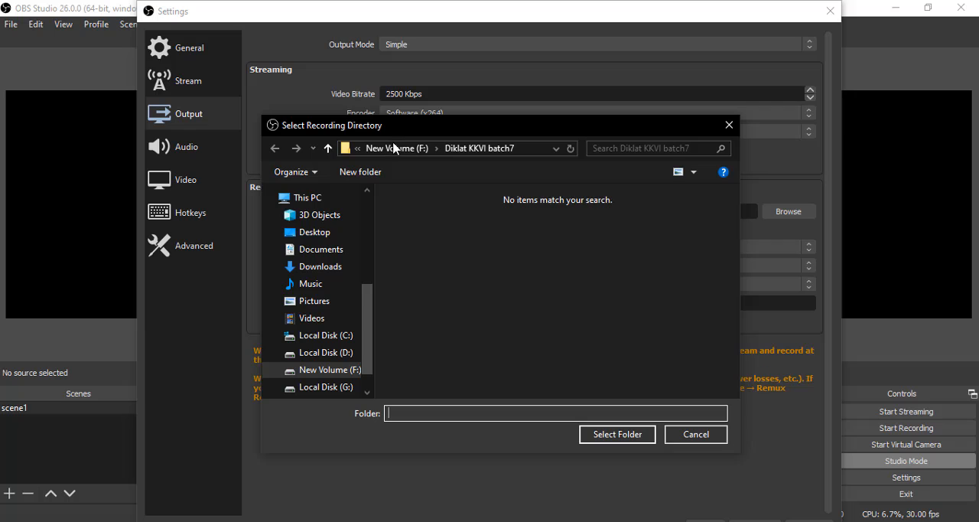
left_click(632, 435)
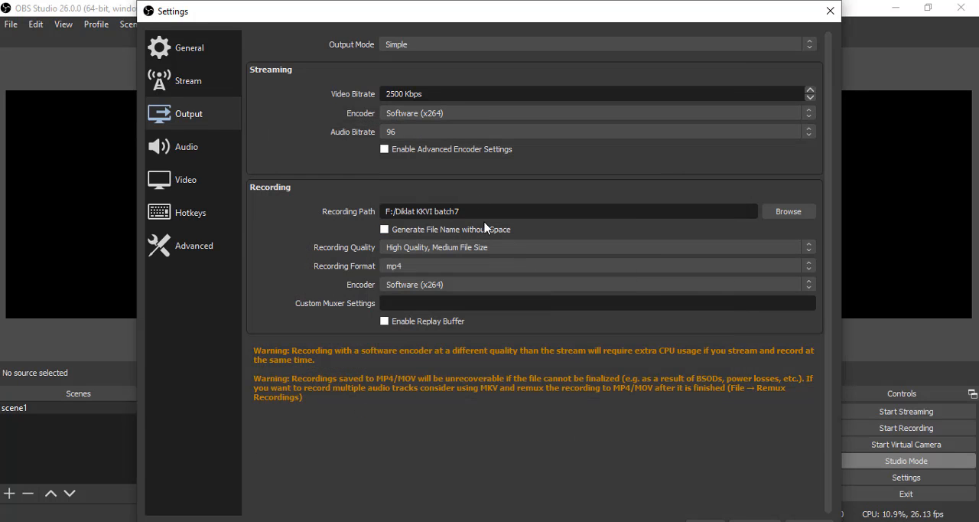
left_click(432, 249)
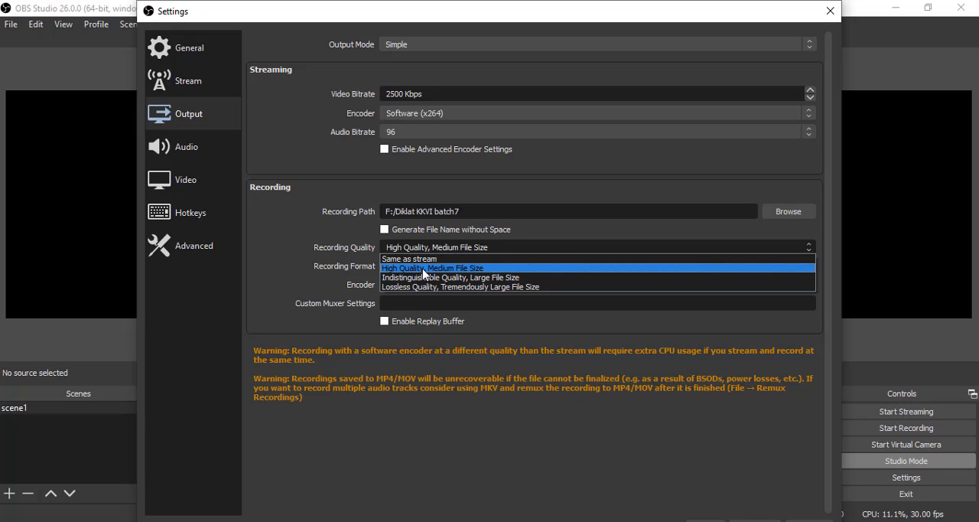
left_click(423, 270)
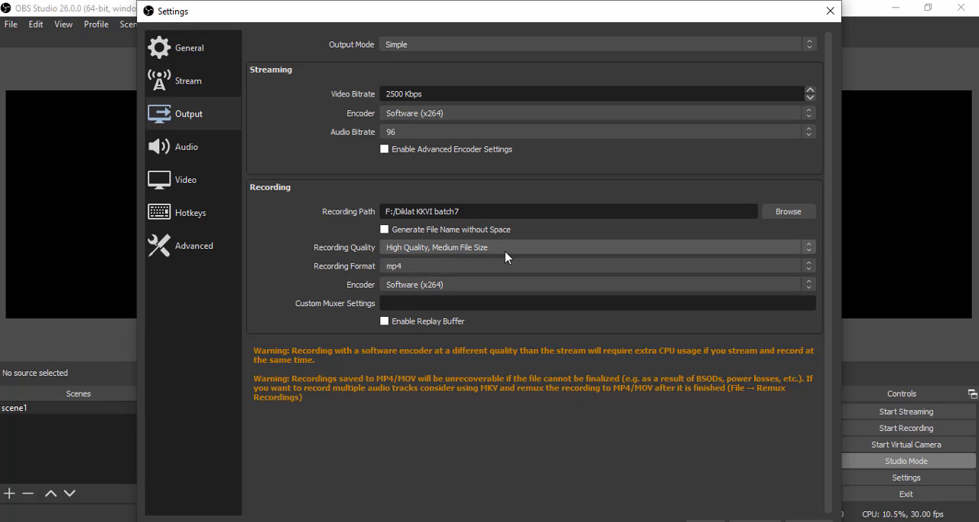
- Set the recording format to mp4 and the recording encoder to Software (x264)
left_click(413, 268)
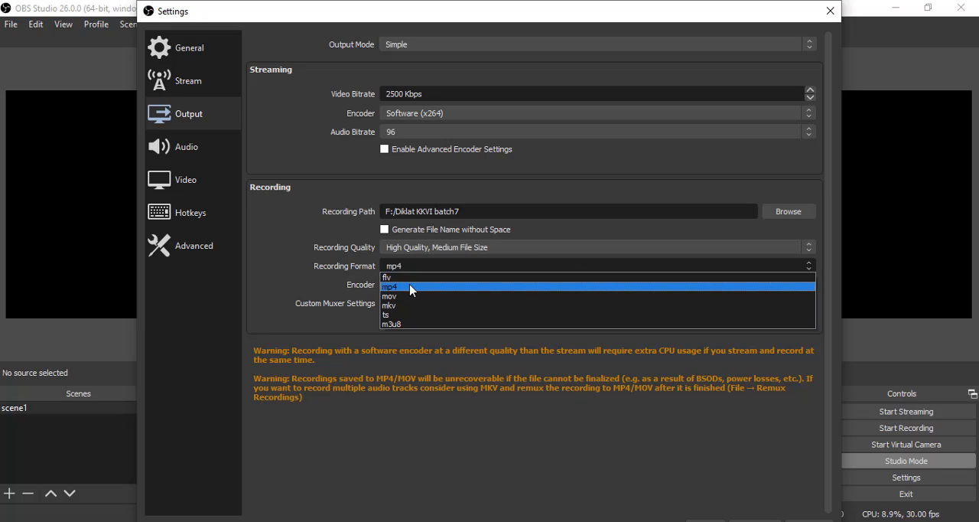
left_click(410, 288)
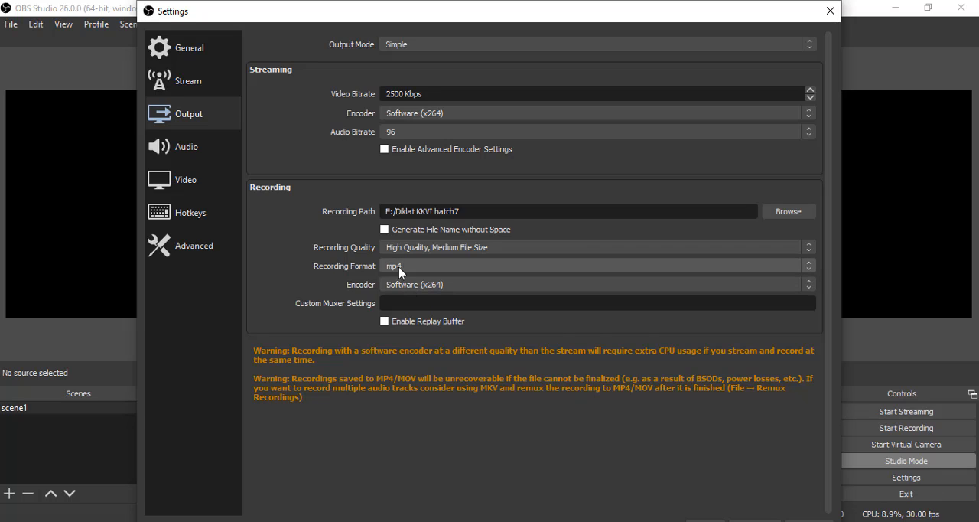
left_click(423, 289)
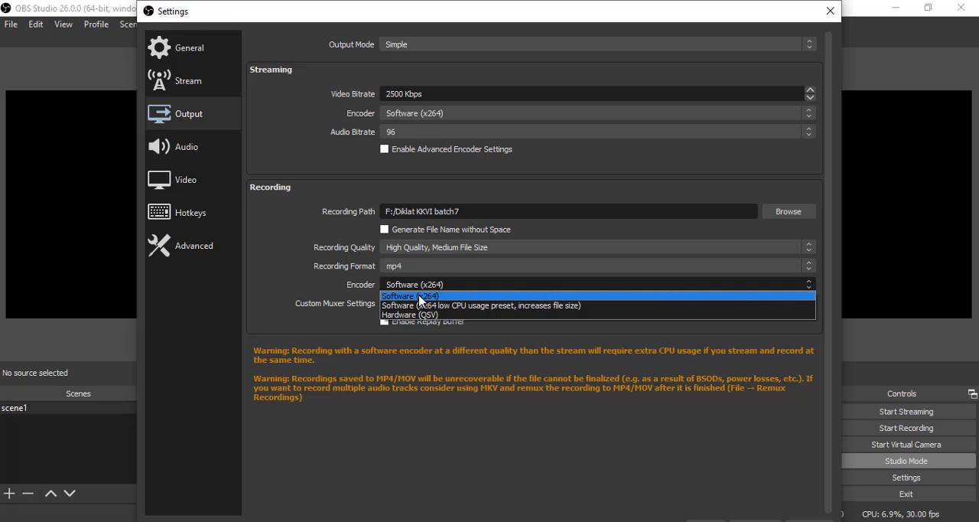
left_click(420, 296)
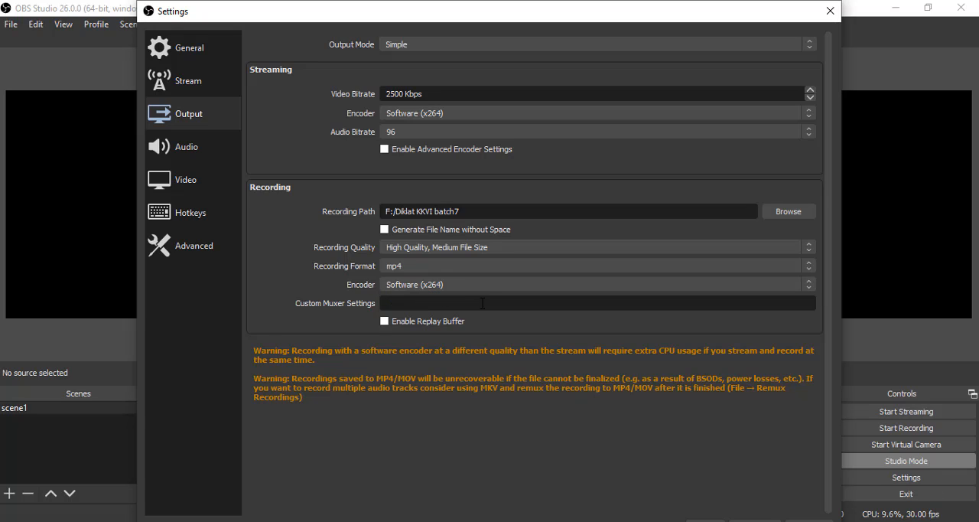
- Examine the audio settings, from the sample rate and global devices down to the push-to-mute and push-to-talk options
left_click(191, 160)
left_click(191, 178)
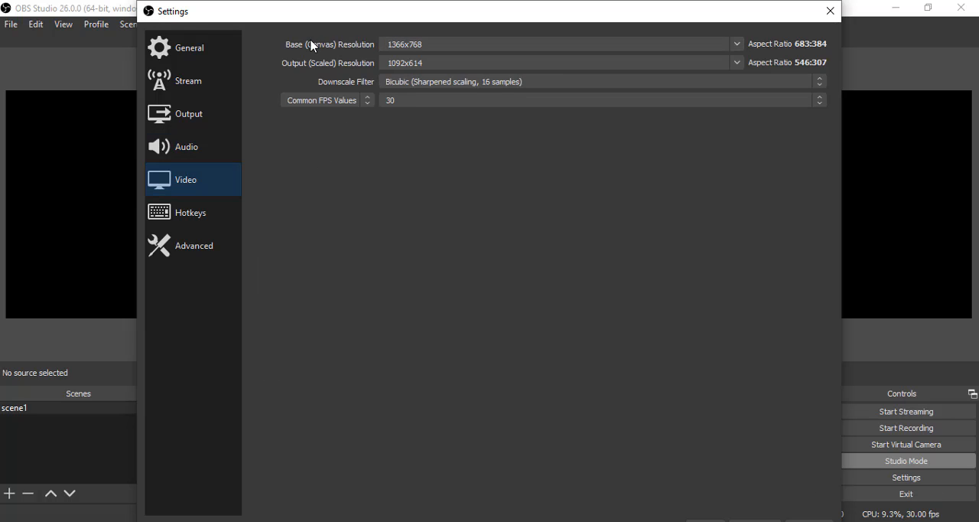
left_click(193, 153)
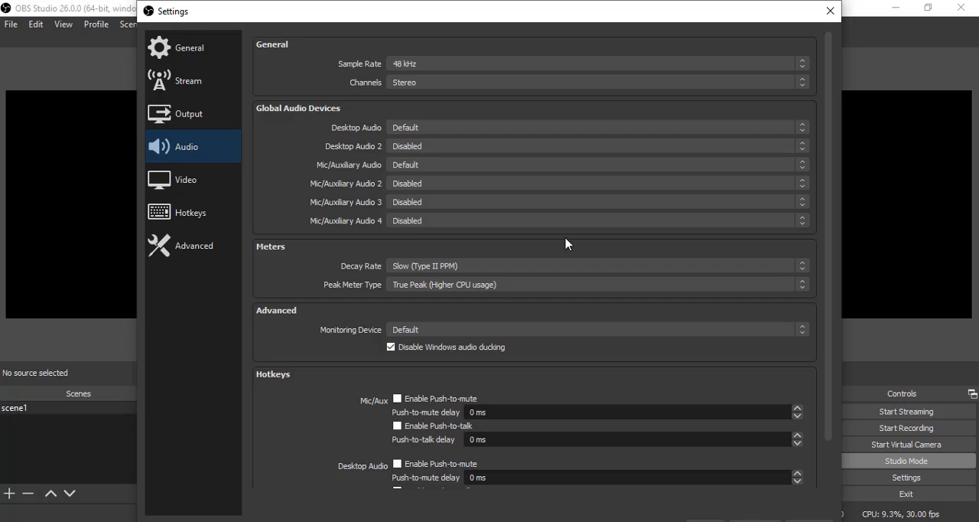
scroll(566, 242, "down", 3)
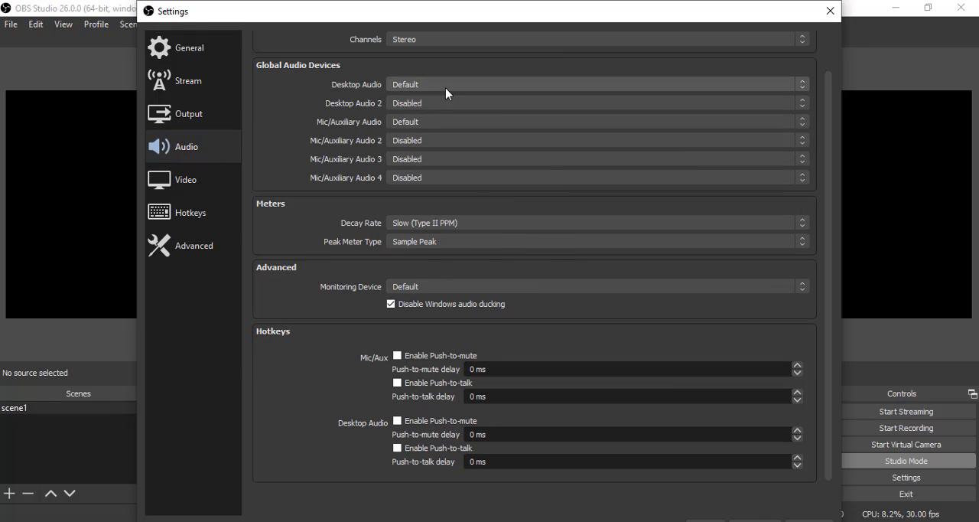
- Set both the base (canvas) resolution and the output (scaled) resolution to 1280x720
left_click(203, 188)
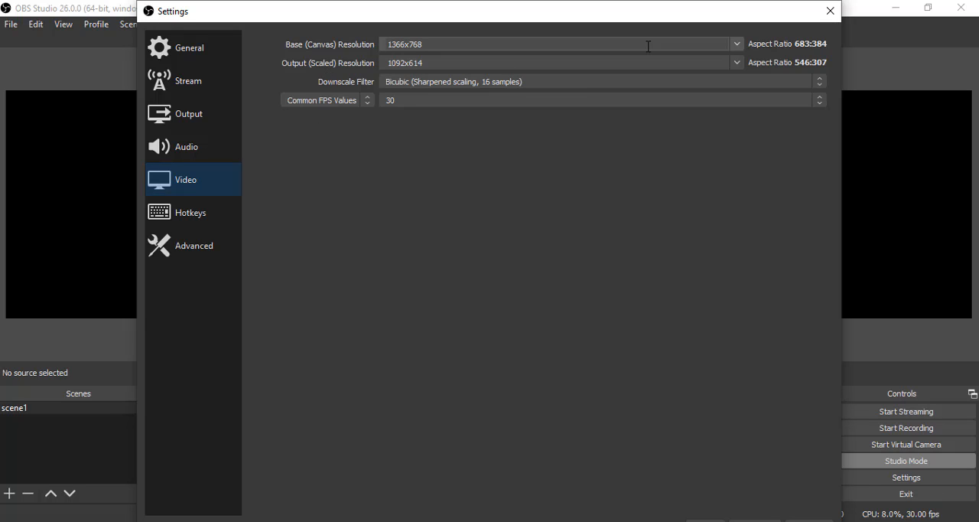
left_click(736, 45)
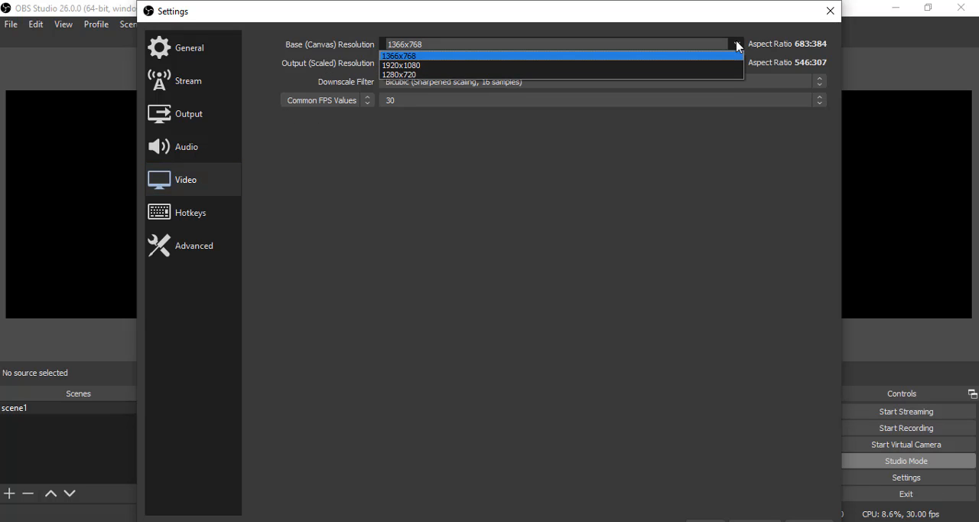
left_click(425, 75)
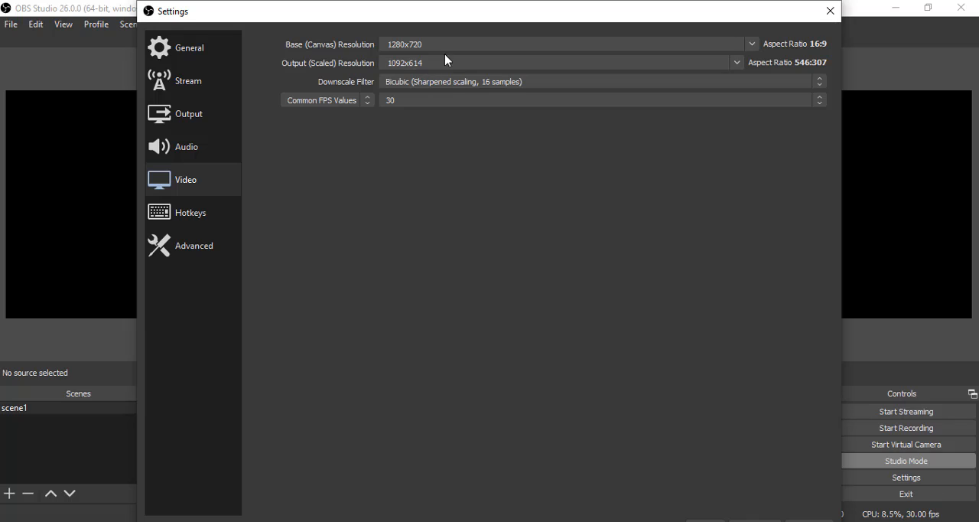
left_click(753, 44)
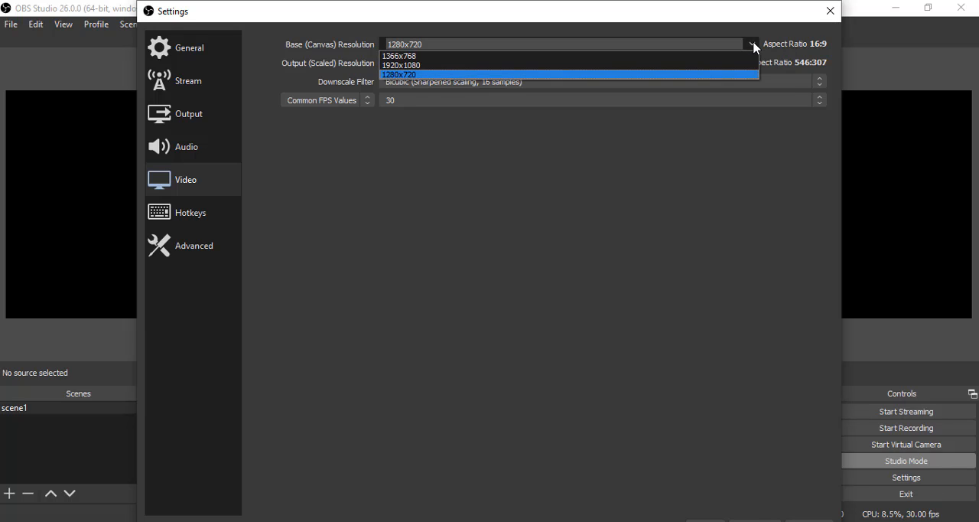
left_click(579, 74)
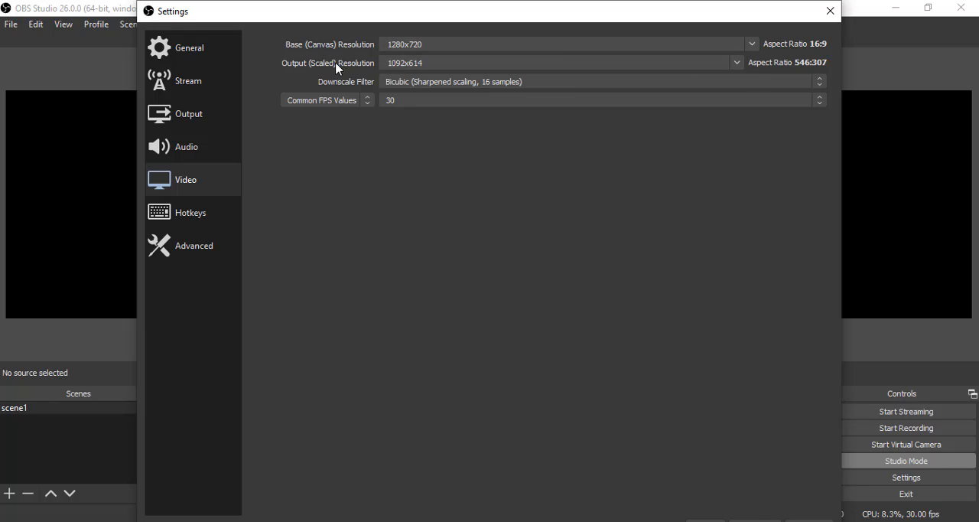
left_click(739, 65)
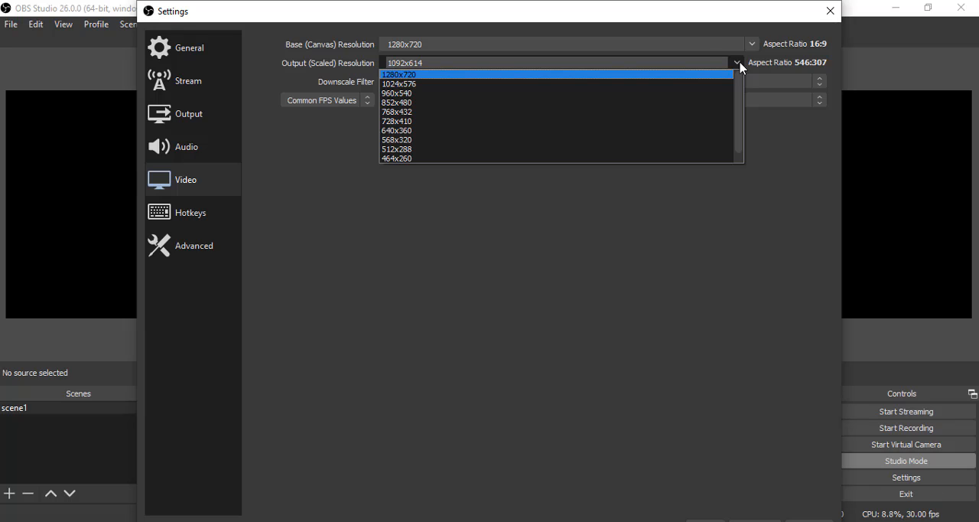
left_click(744, 75)
left_click(744, 75)
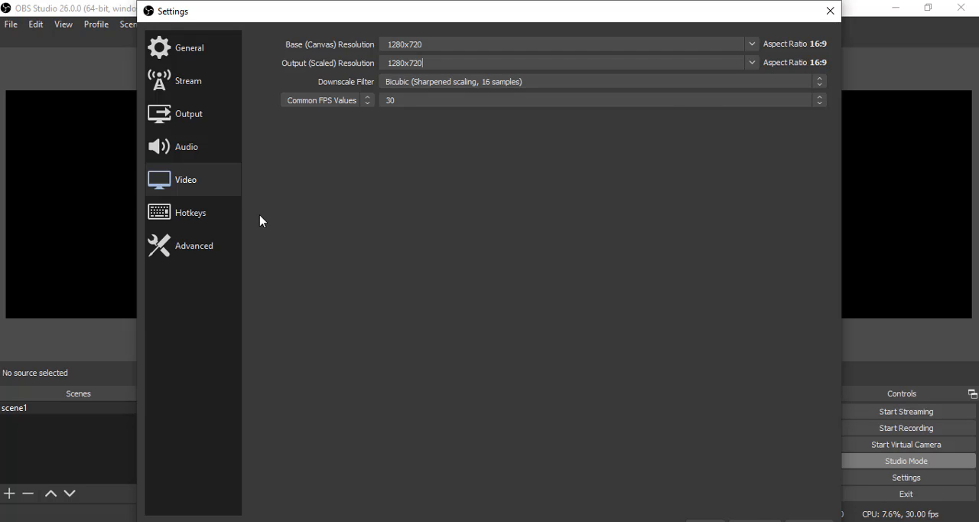
- Assign the hotkey S to Start Recording and T to Stop Recording
left_click(186, 246)
left_click(207, 219)
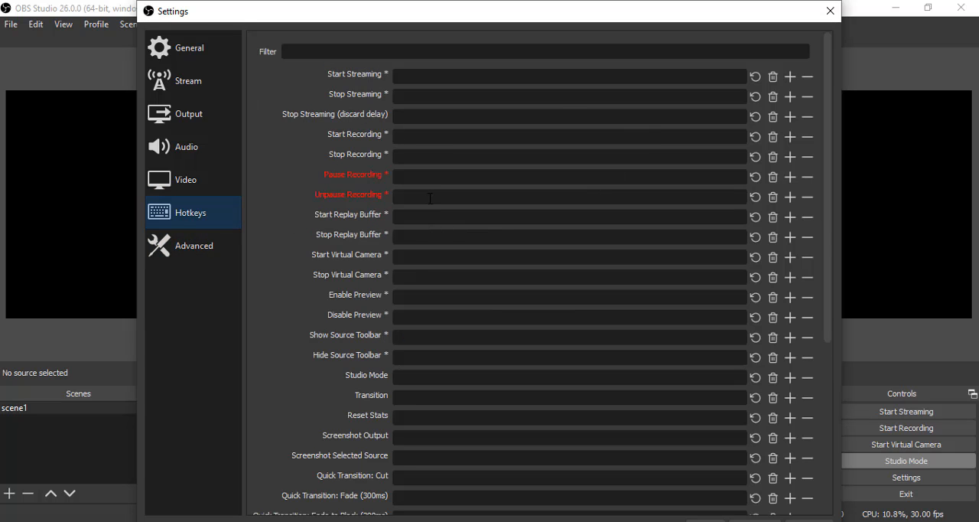
left_click(408, 139)
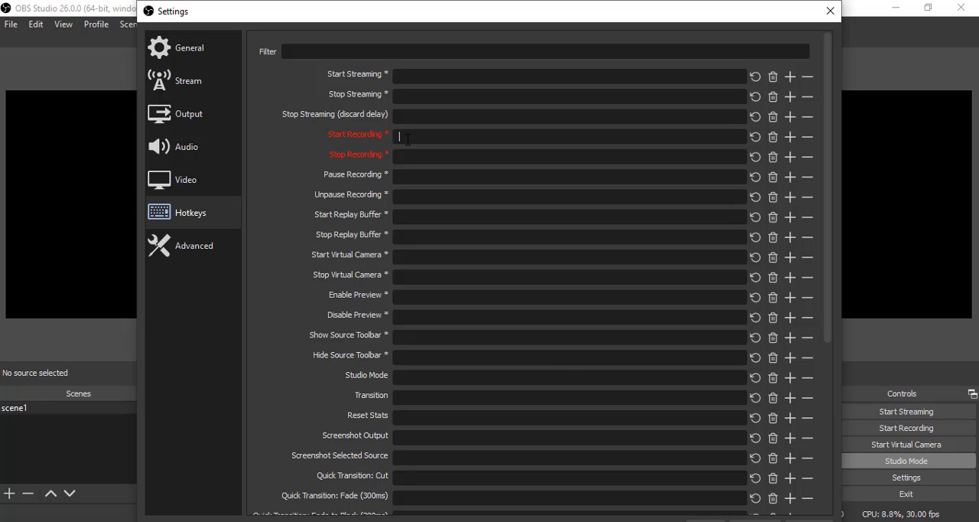
key("s")
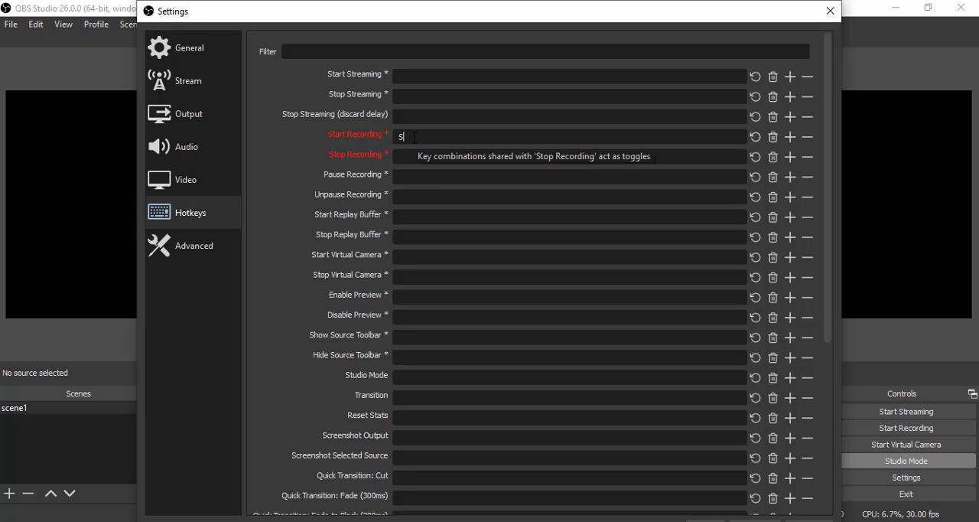
left_click(411, 156)
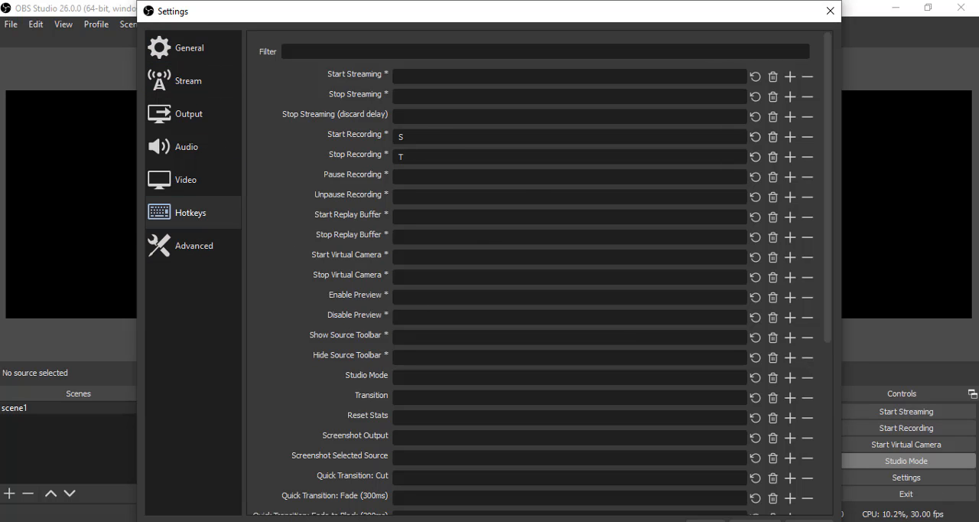
- Set the Start Recording hotkey to S and the Stop Recording hotkey to Delete, and save the settings
left_click(589, 1)
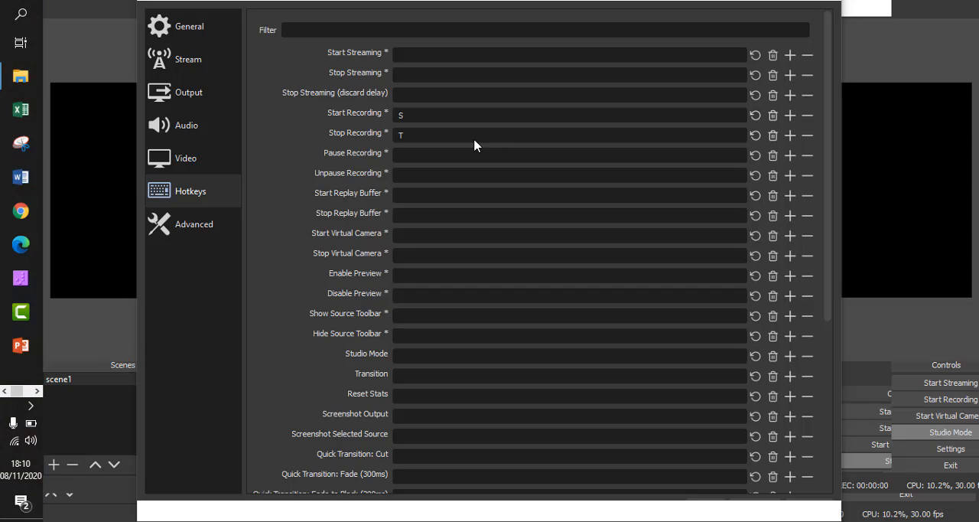
left_click_drag(422, 137, 347, 142)
key("Delete")
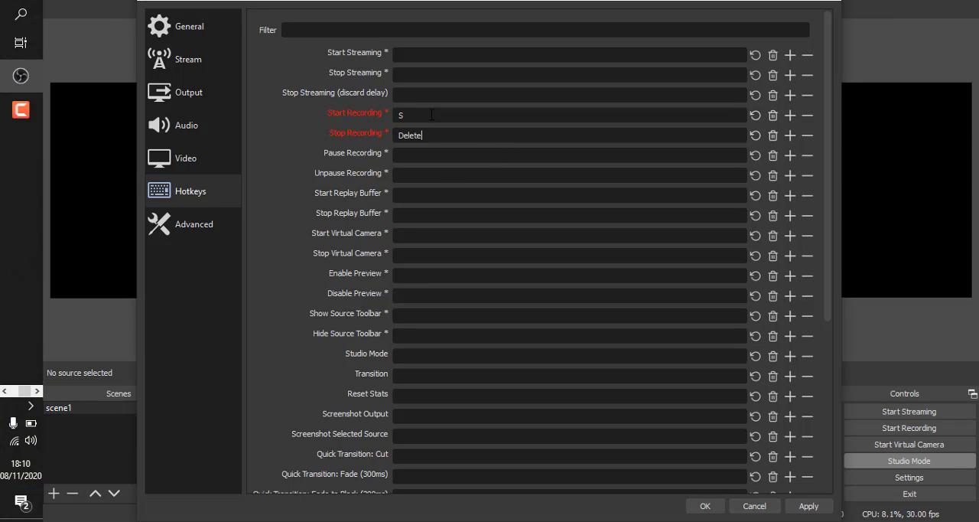
key("Delete")
left_click_drag(451, 117, 275, 108)
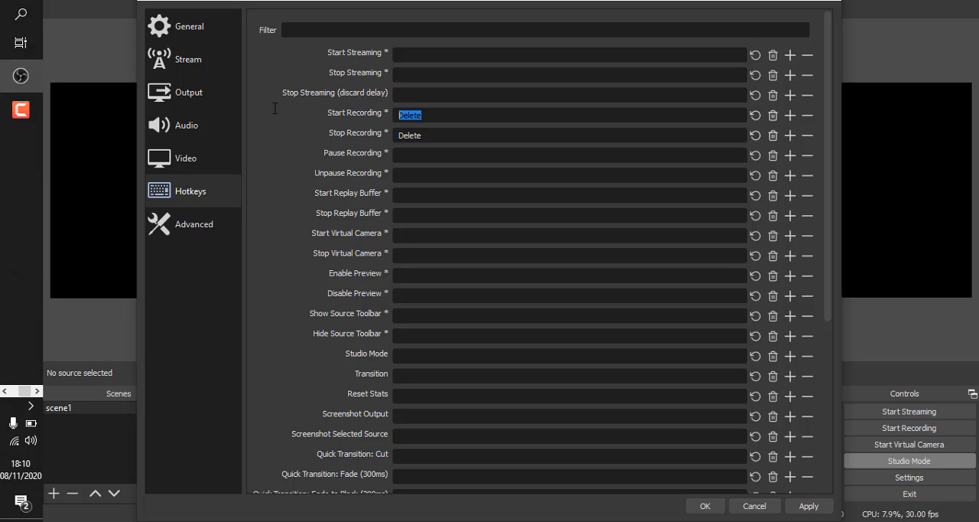
key("s")
key("BackSpace")
key("s")
left_click(700, 506)
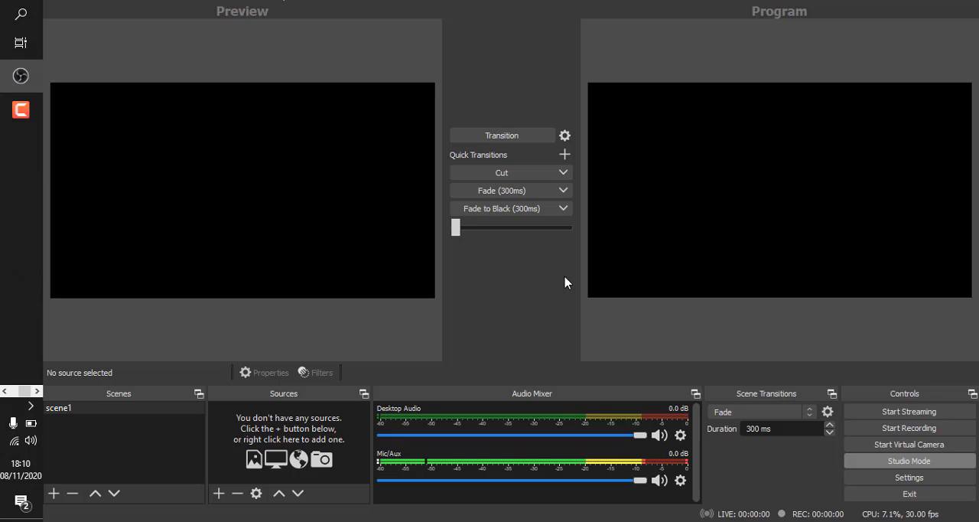
- Move the Windows taskbar from the left edge to the top edge of the screen
left_click(53, 2)
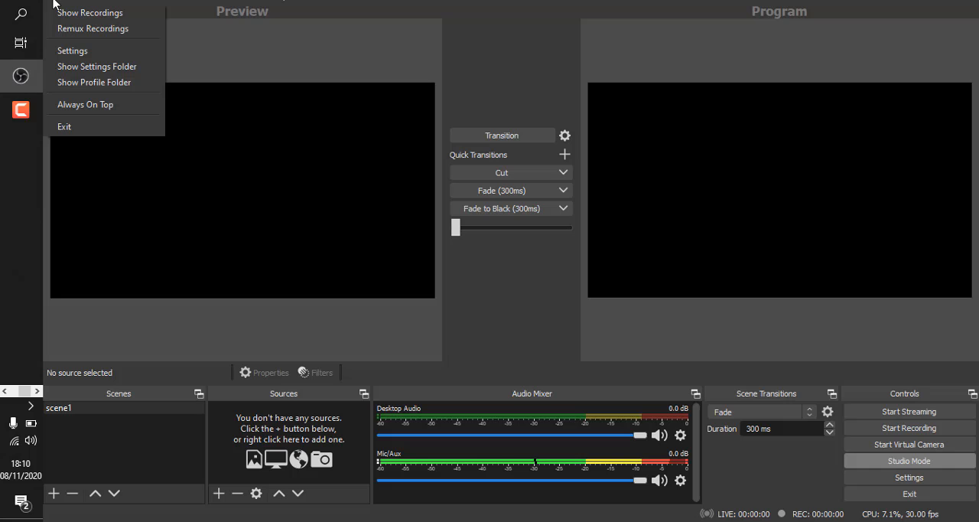
left_click(314, 221)
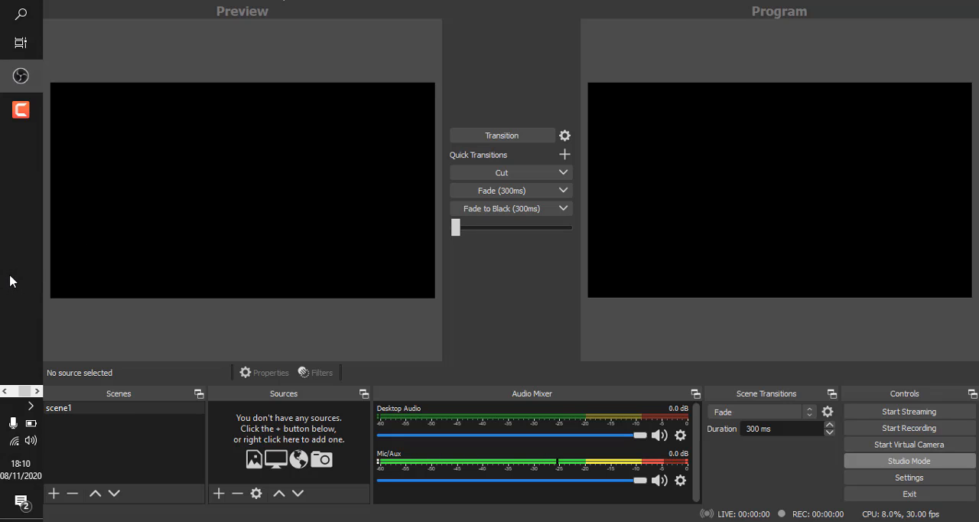
left_click_drag(13, 272, 488, 0)
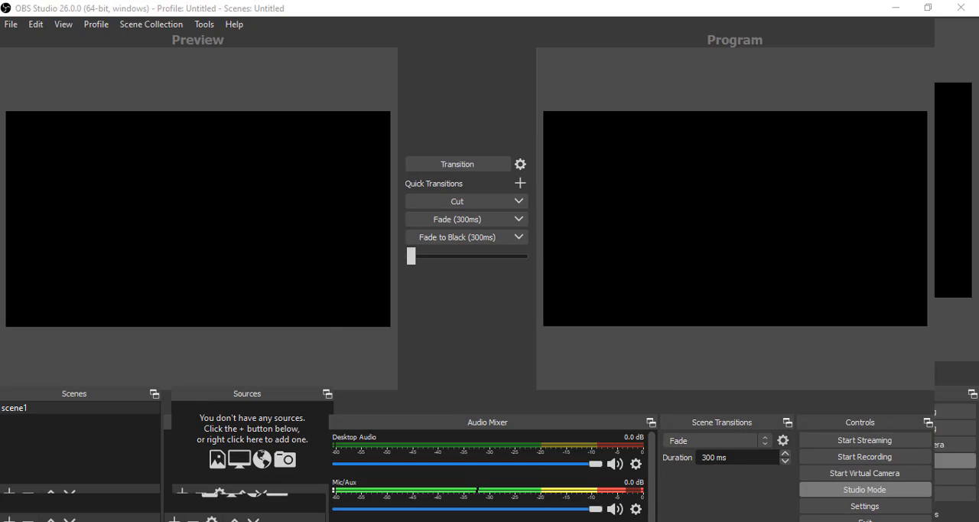
- Switch to the input keyboard presentation in PowerPoint, return it from the slide show to Normal view and maximize its window
mouse_move(414, 6)
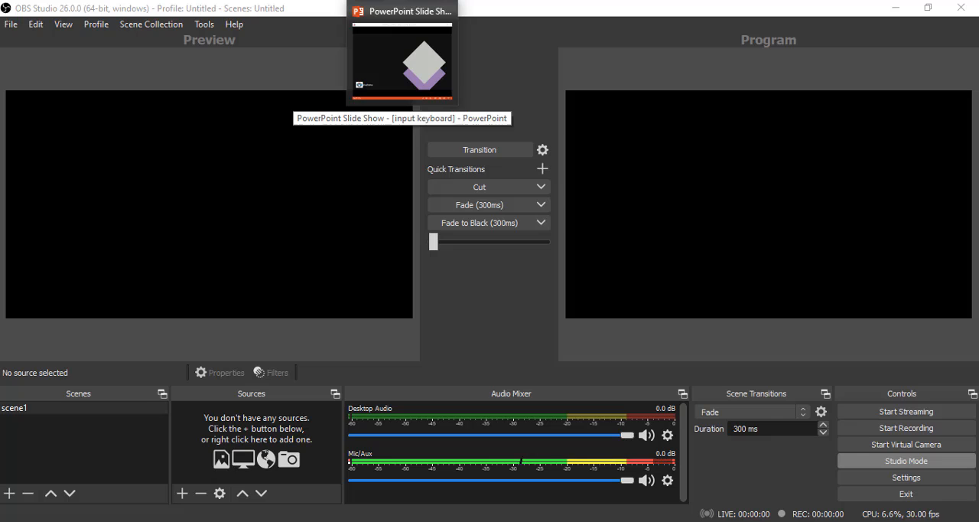
left_click(402, 61)
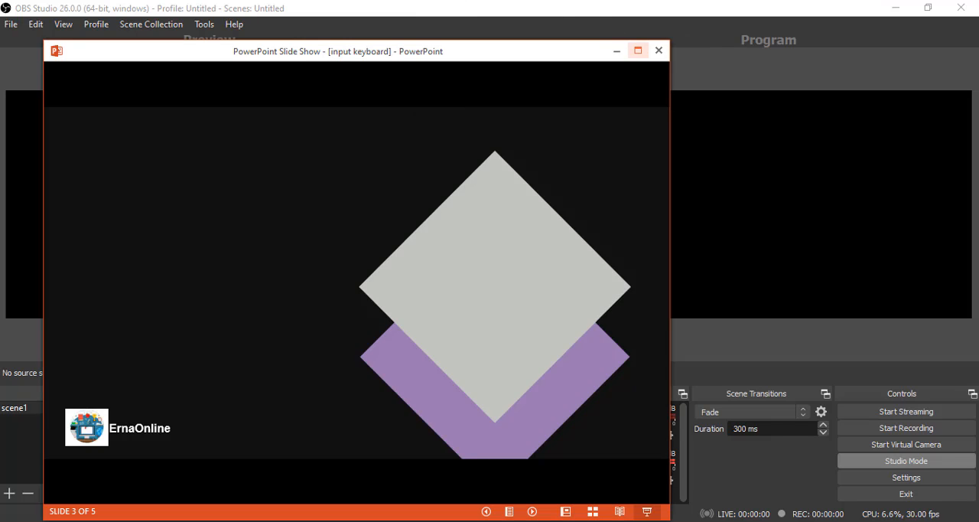
left_click(387, 298)
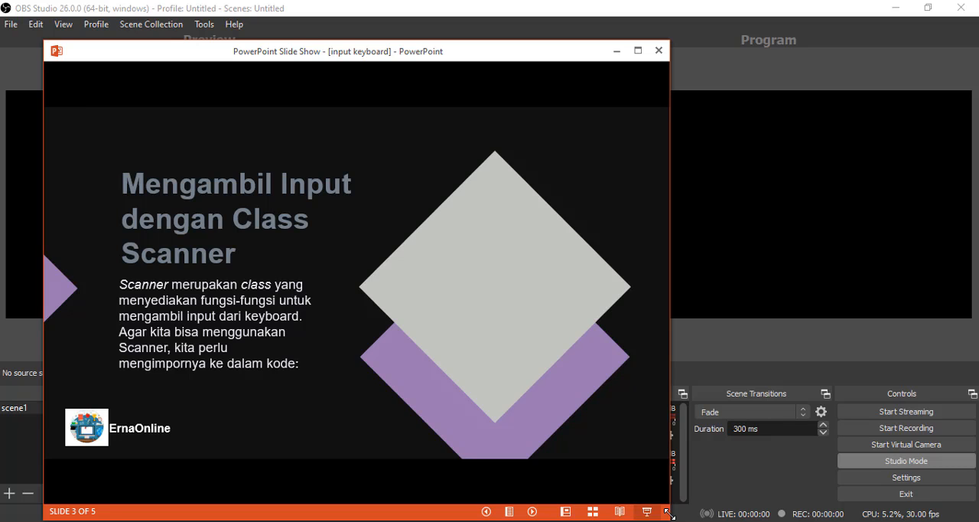
left_click(567, 511)
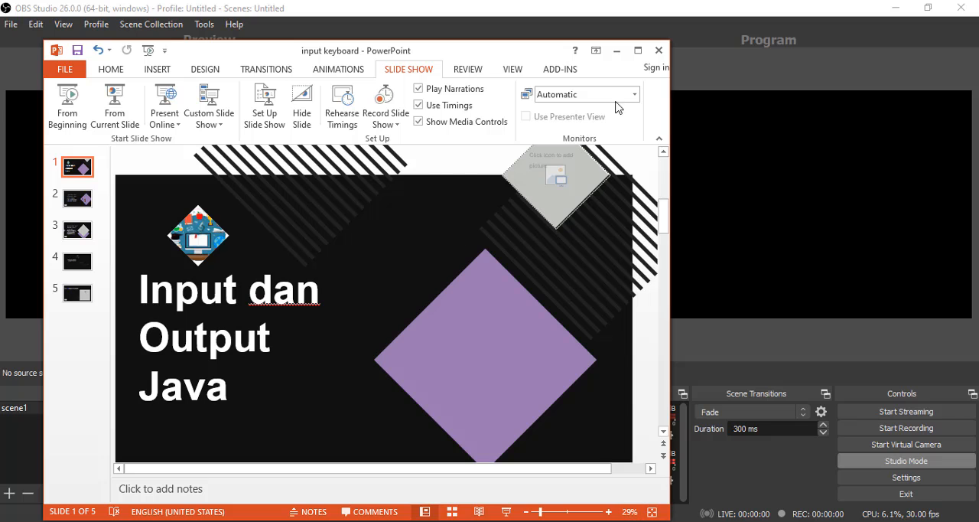
left_click(637, 50)
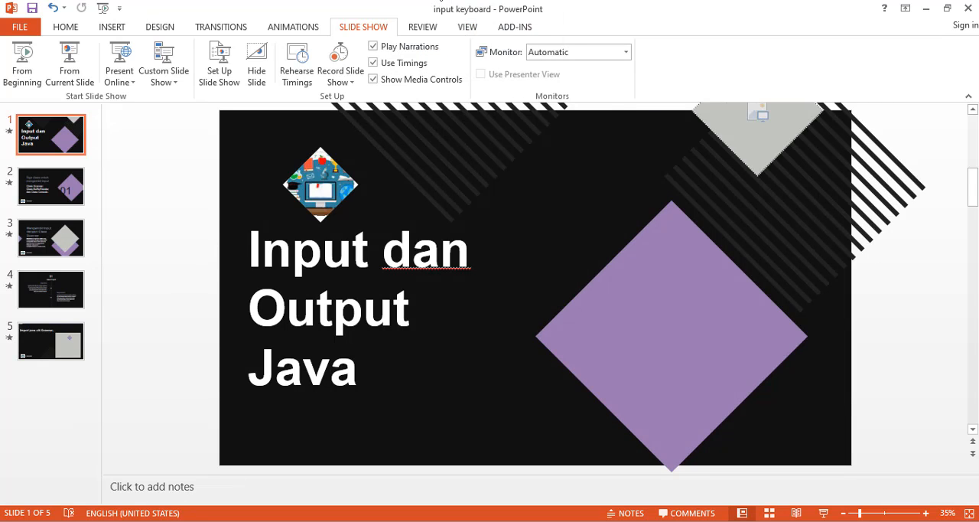
- Switch back to OBS Studio and rename the scene scene1 as presentasi
key("alt+Tab")
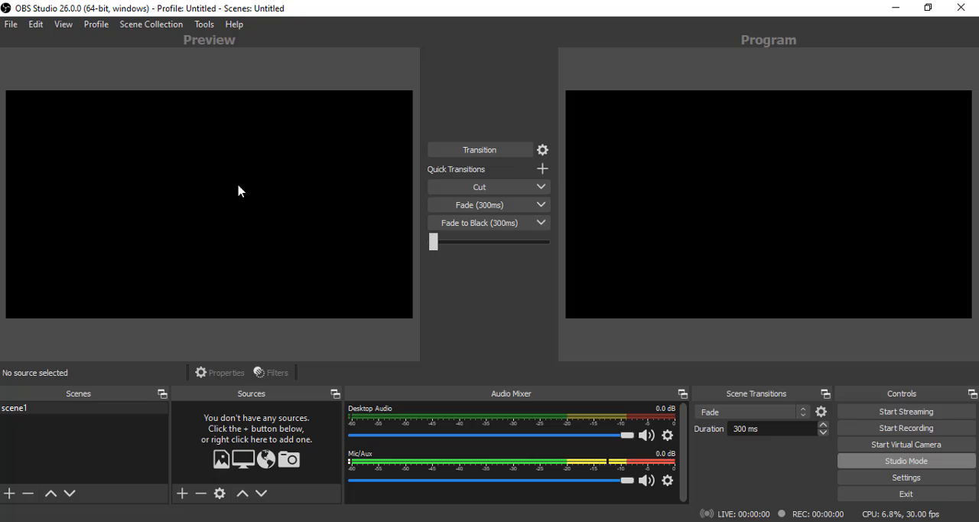
left_click(25, 412)
right_click(23, 415)
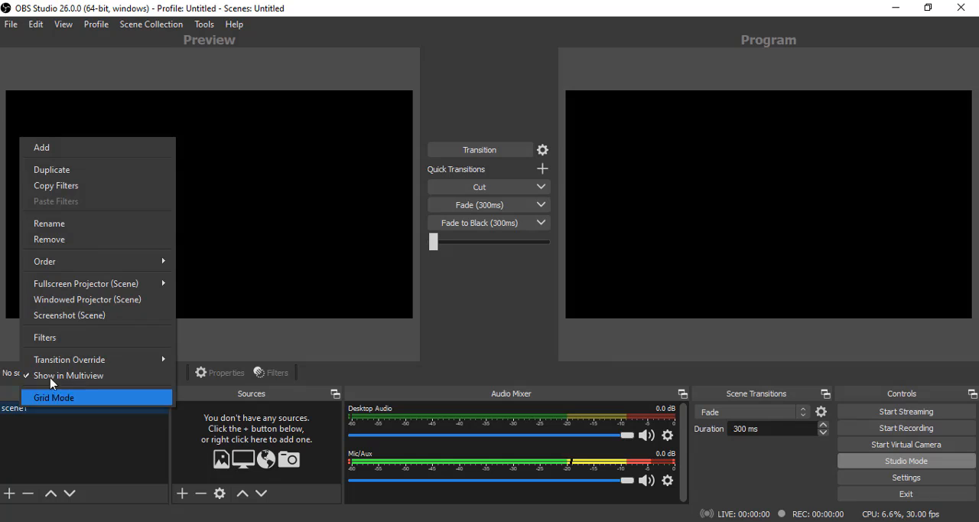
left_click(105, 223)
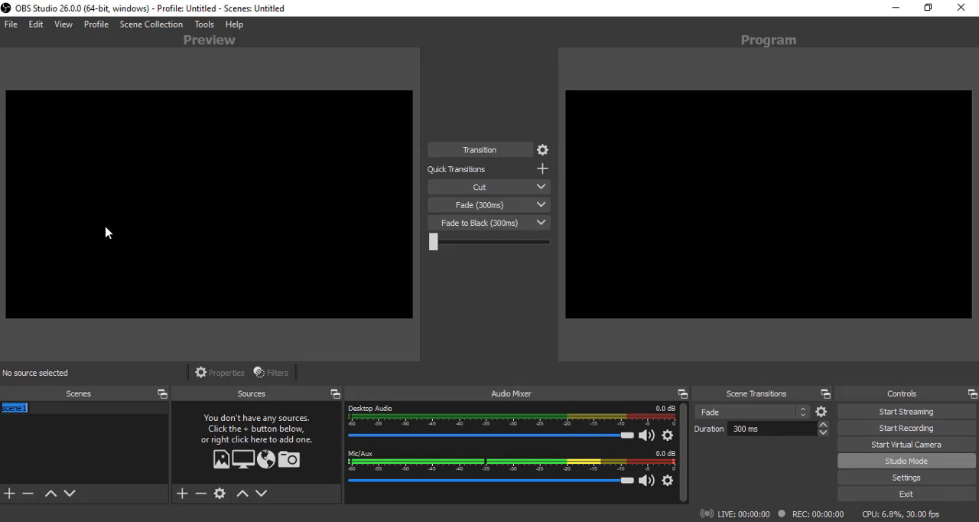
type("presen")
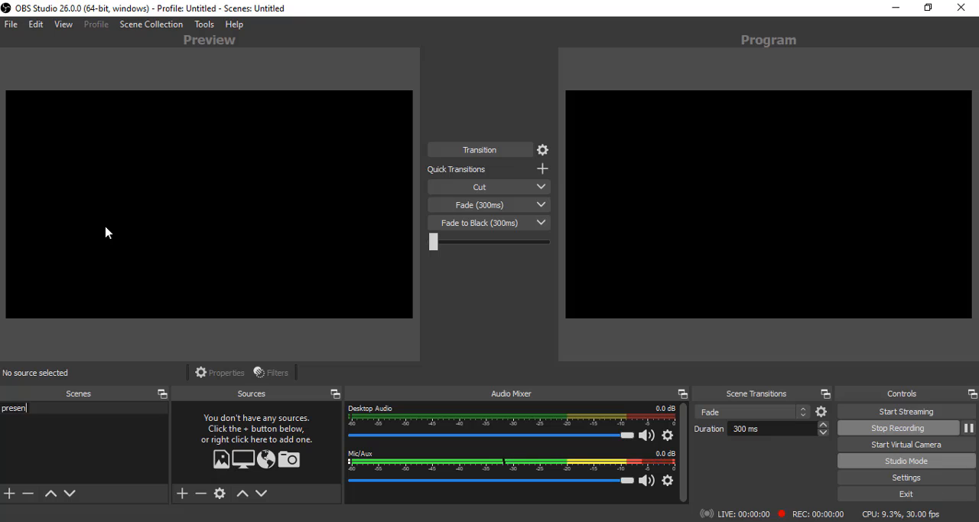
type("tasi")
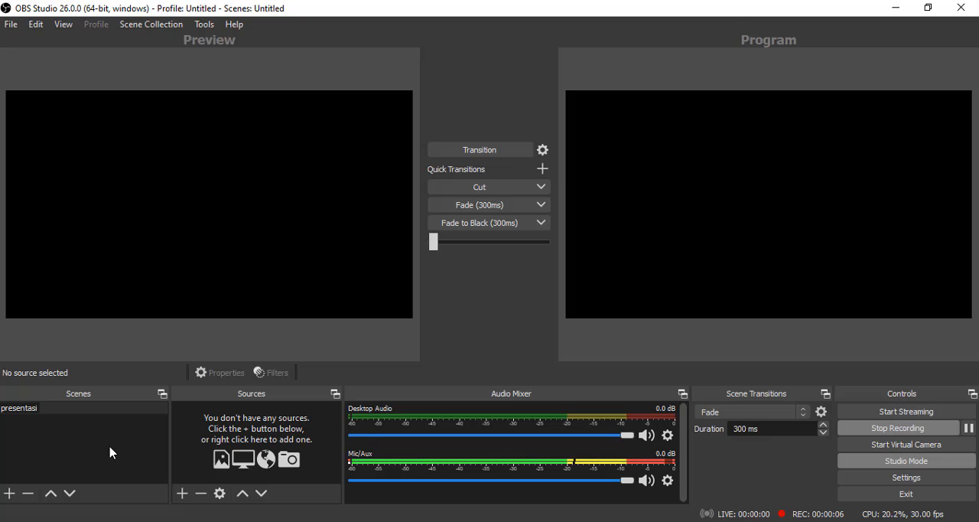
key("Return")
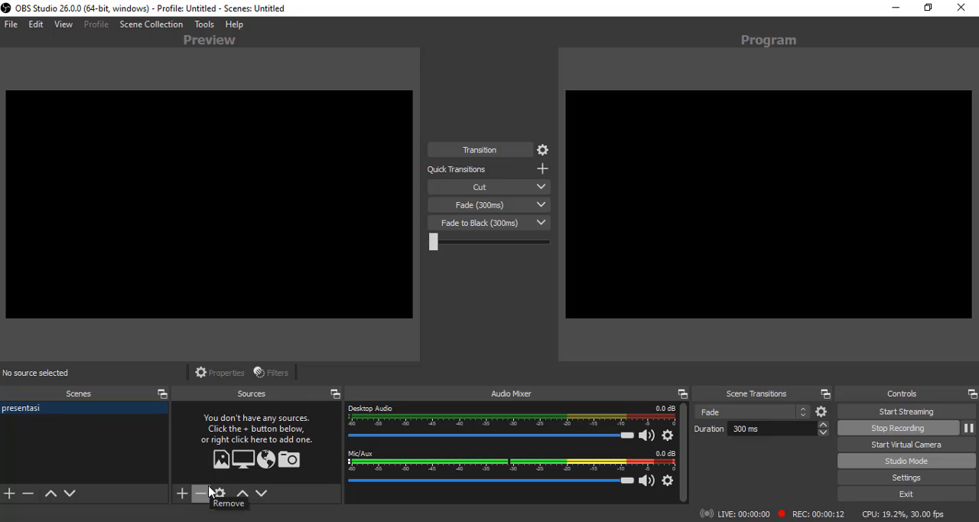
- Add a new Window Capture source to the presentasi scene, keeping the default source name
left_click(183, 495)
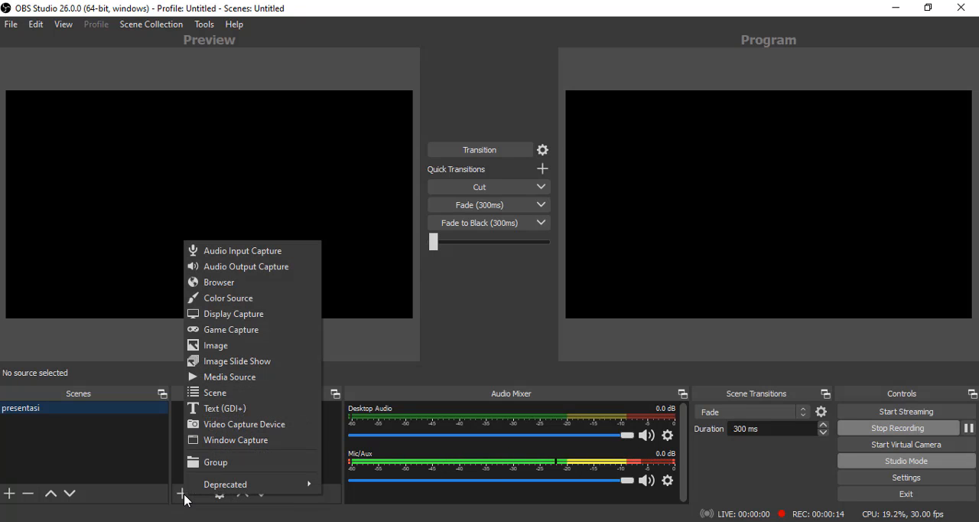
left_click(288, 446)
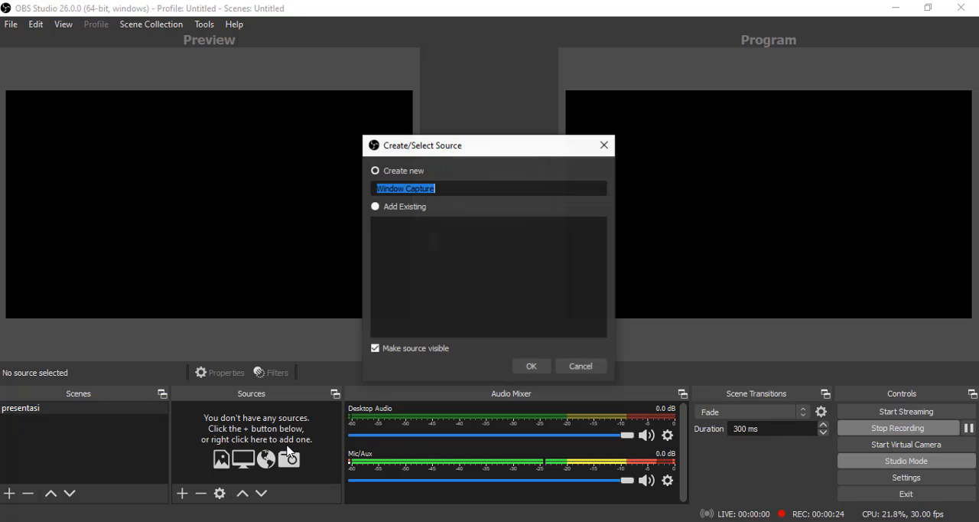
left_click(452, 189)
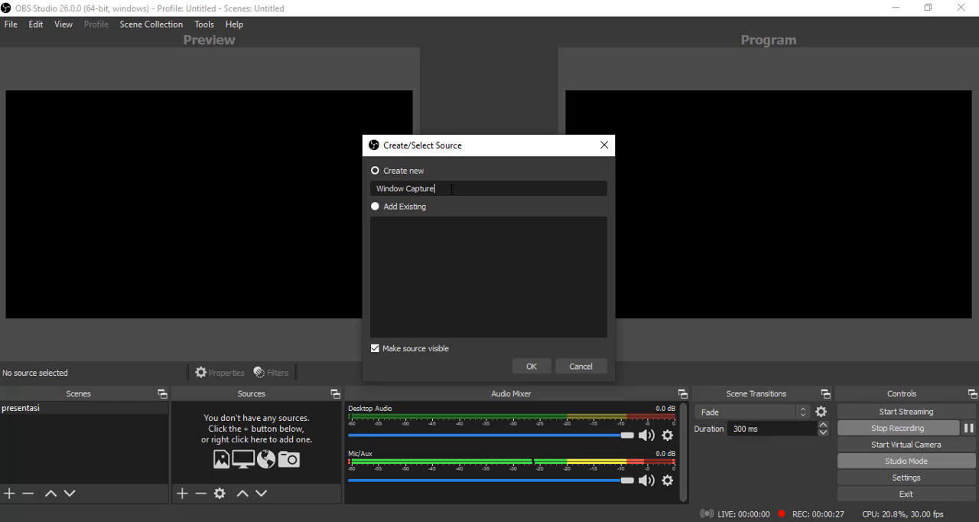
left_click(532, 367)
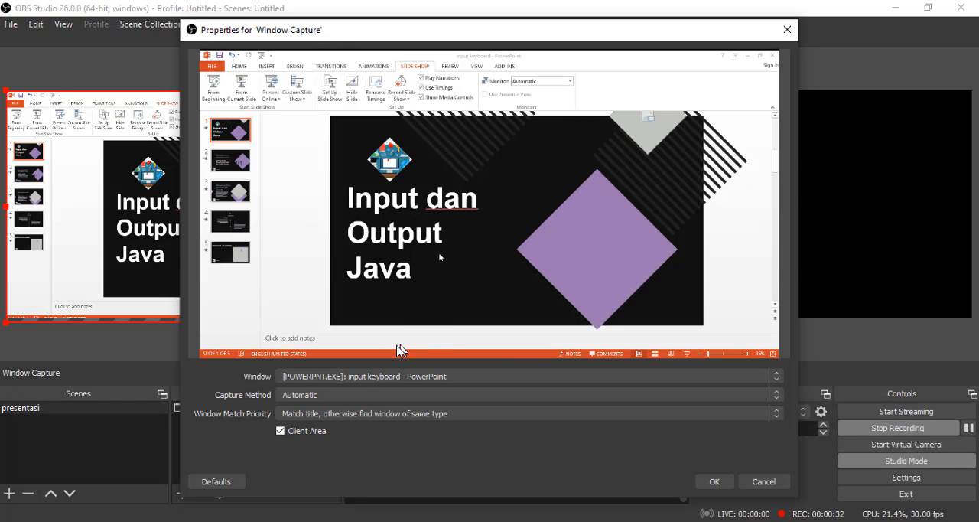
- Set the captured window to [POWERPNT.EXE]: input keyboard - PowerPoint and accept the source properties
left_click(344, 381)
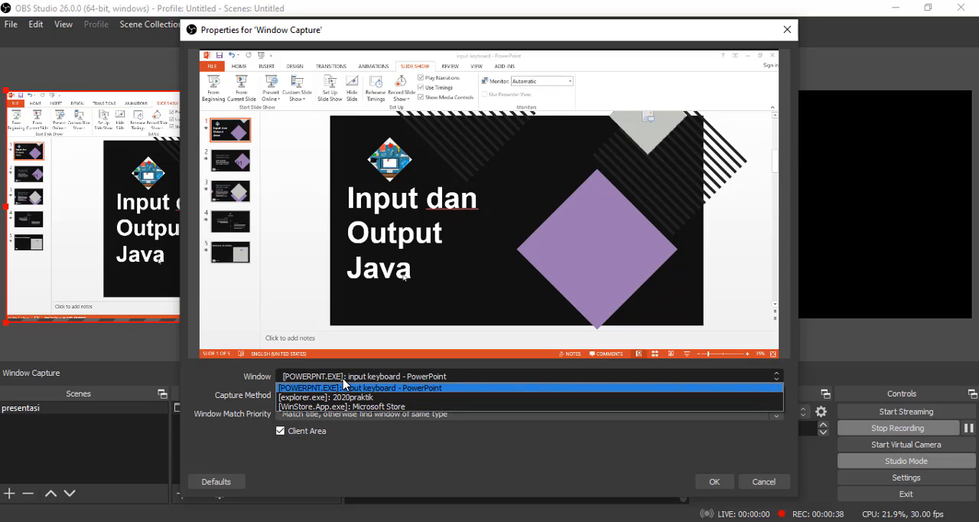
left_click(343, 397)
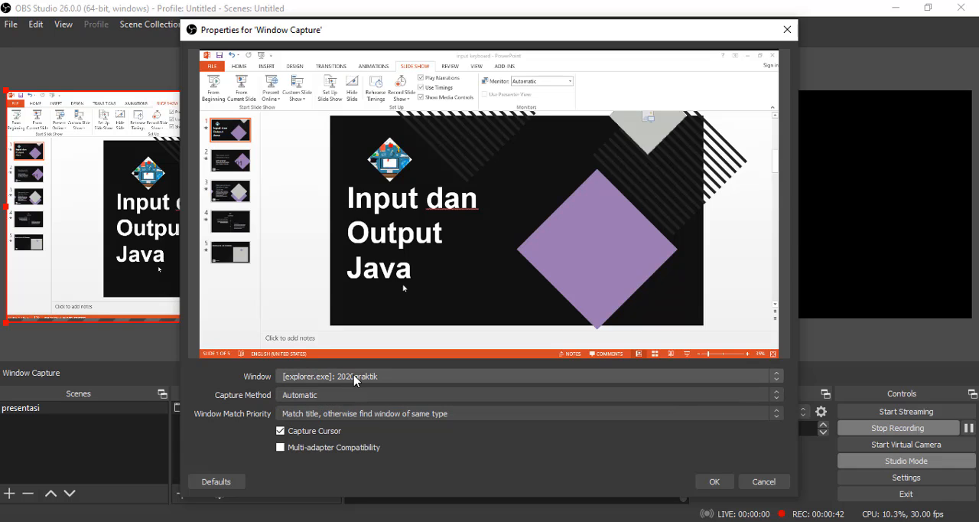
left_click(404, 378)
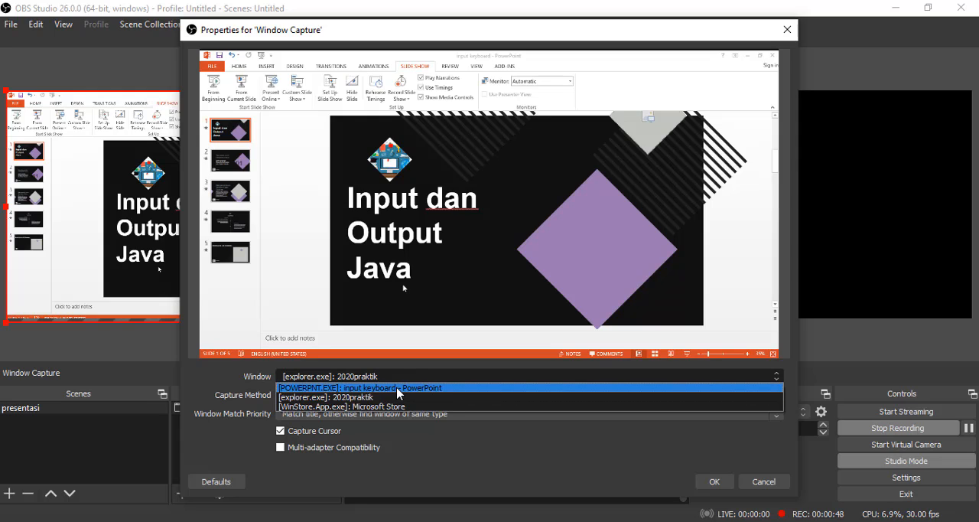
left_click(399, 388)
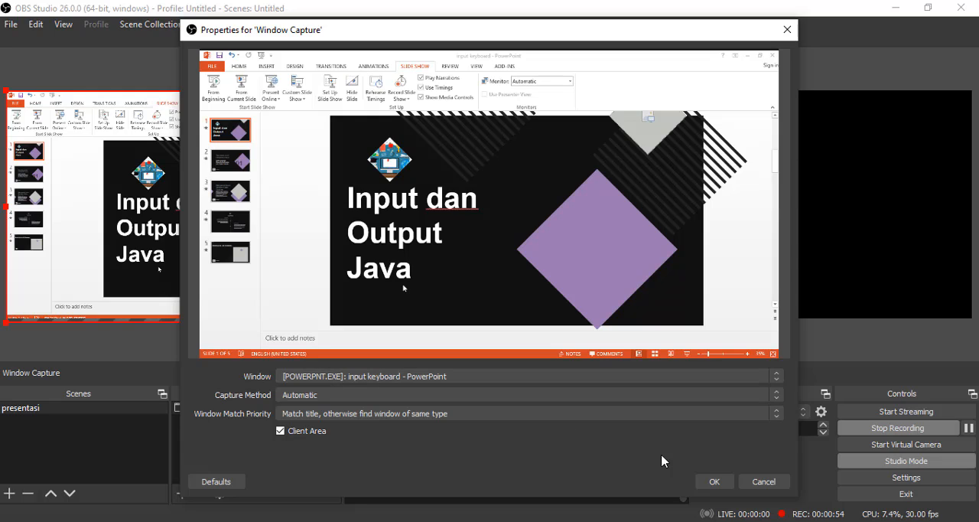
left_click(716, 481)
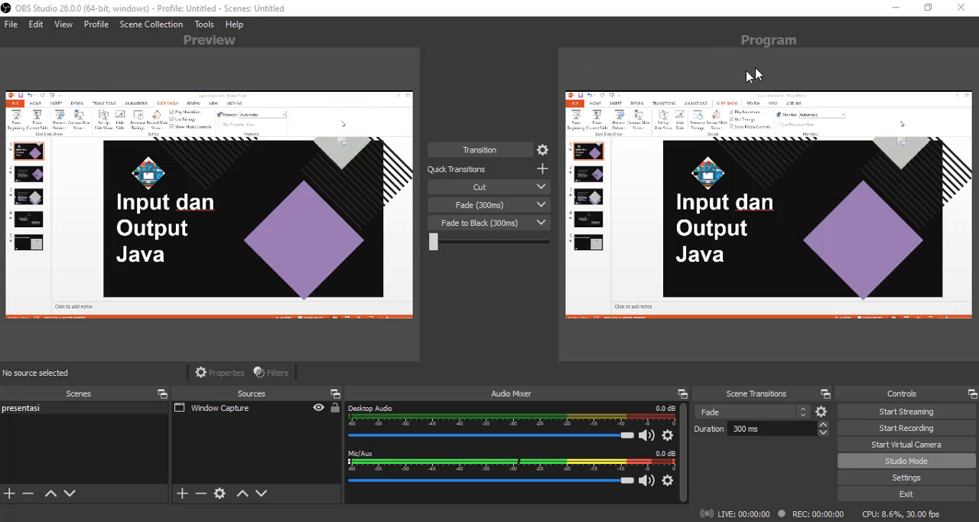
- Transition the PowerPoint capture from the preview to the program output and view the transition options
left_click(489, 154)
left_click(490, 155)
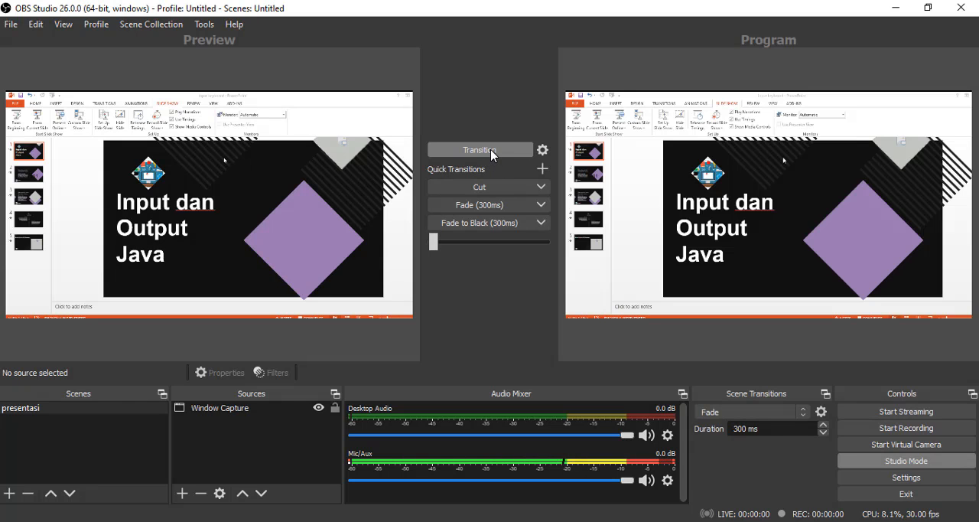
left_click(543, 153)
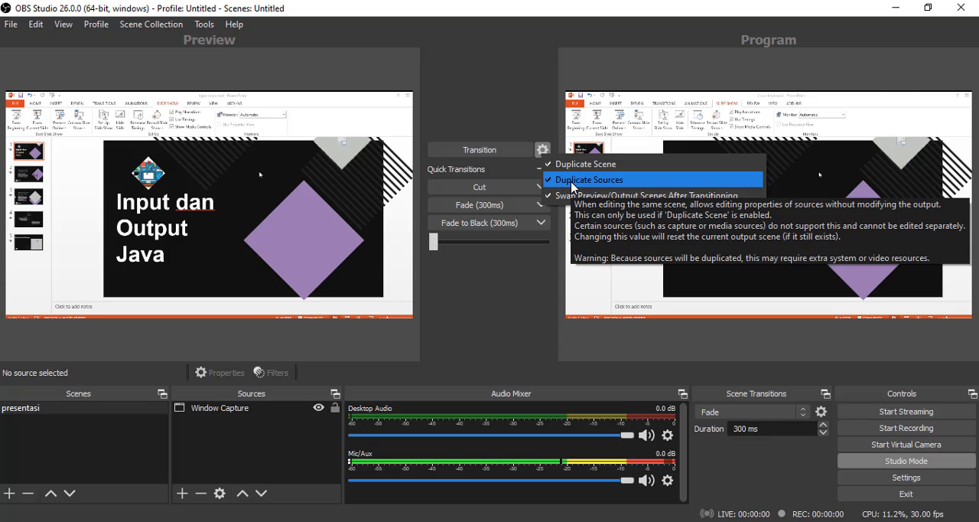
left_click(525, 98)
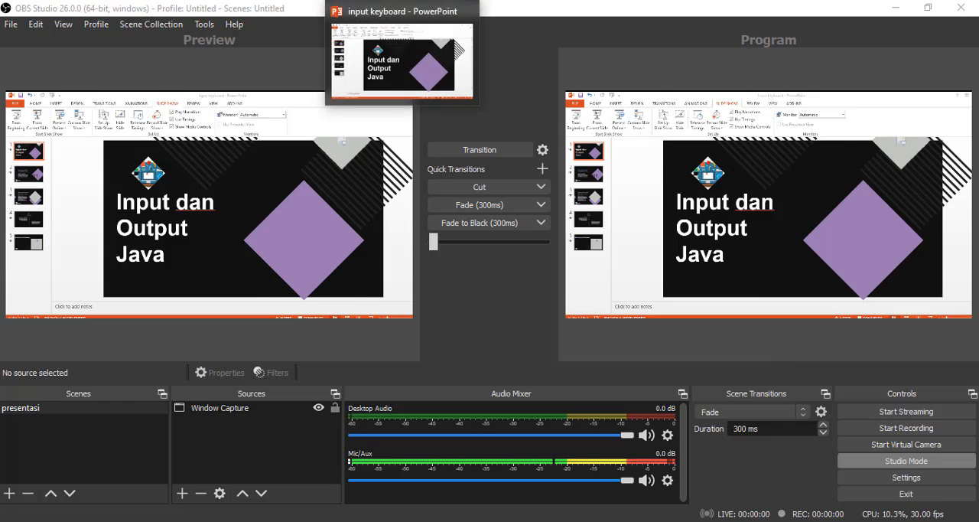
- Switch to PowerPoint, play the presentation as a slide show from slide 1, end the show and return to OBS Studio
left_click(406, 1)
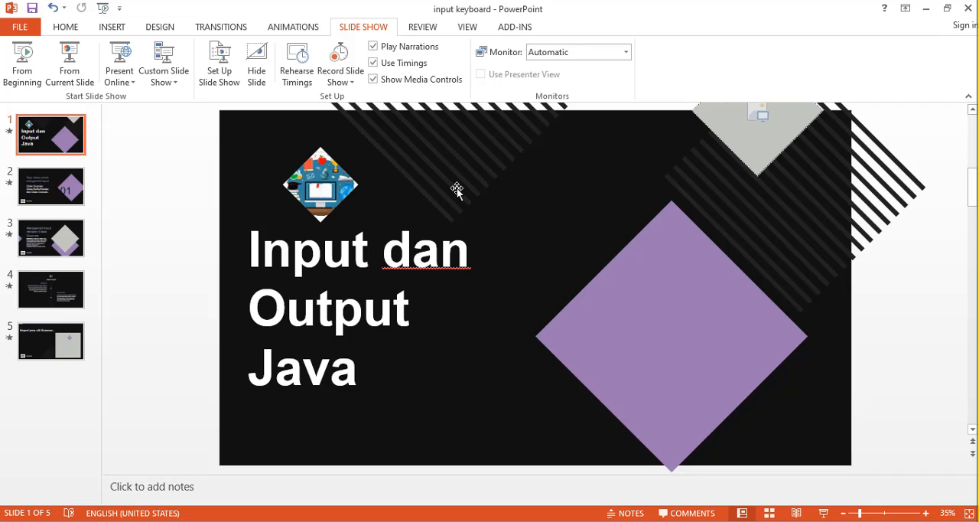
left_click(824, 513)
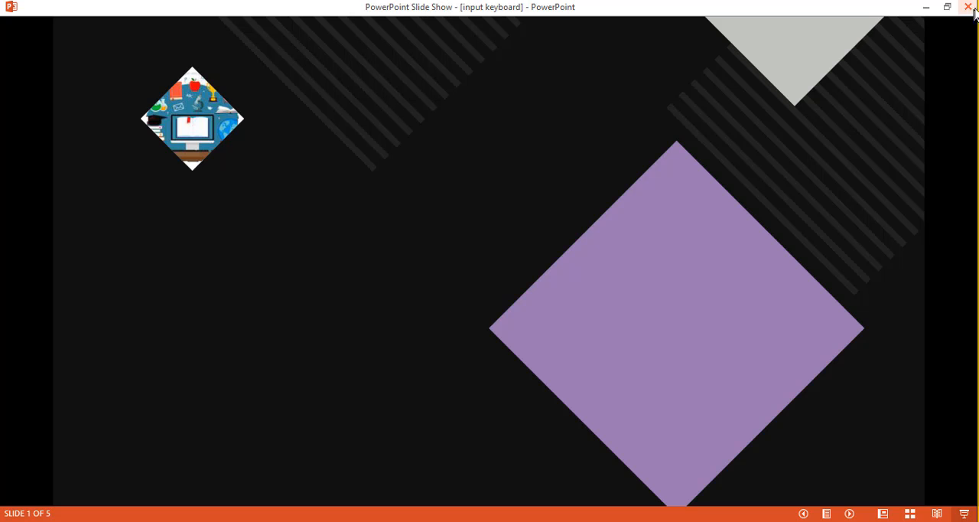
right_click(601, 187)
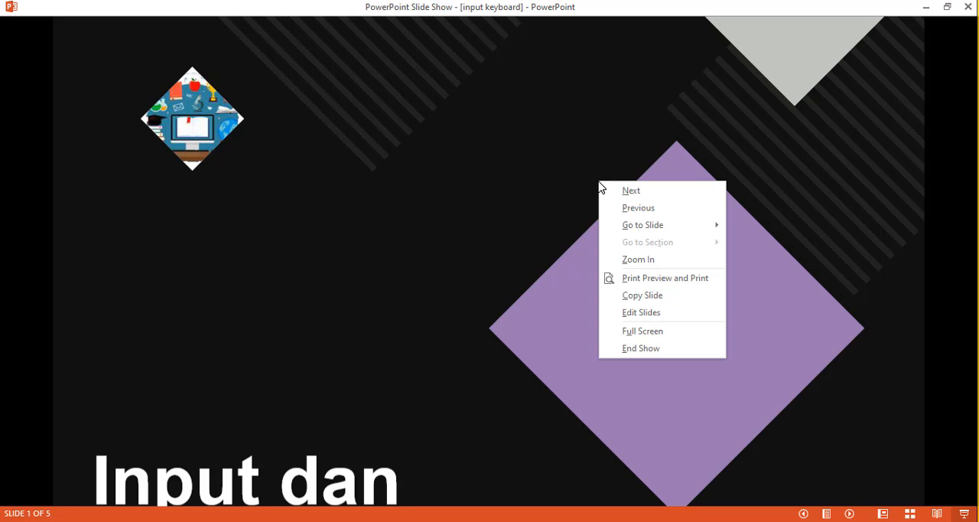
left_click(648, 348)
key("alt+Tab")
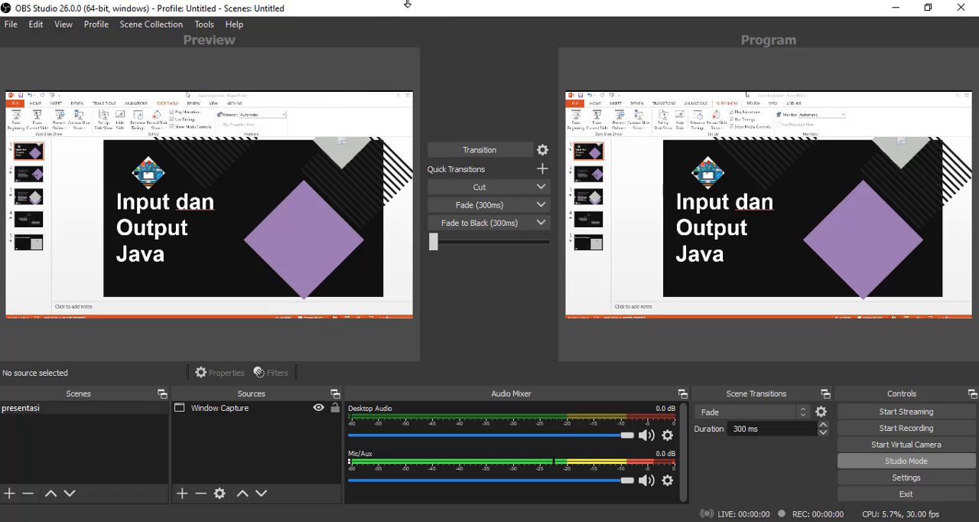
- Switch to PowerPoint and set the slide show type to Browsed by an individual (window), accepting the show setup
key("alt+Tab")
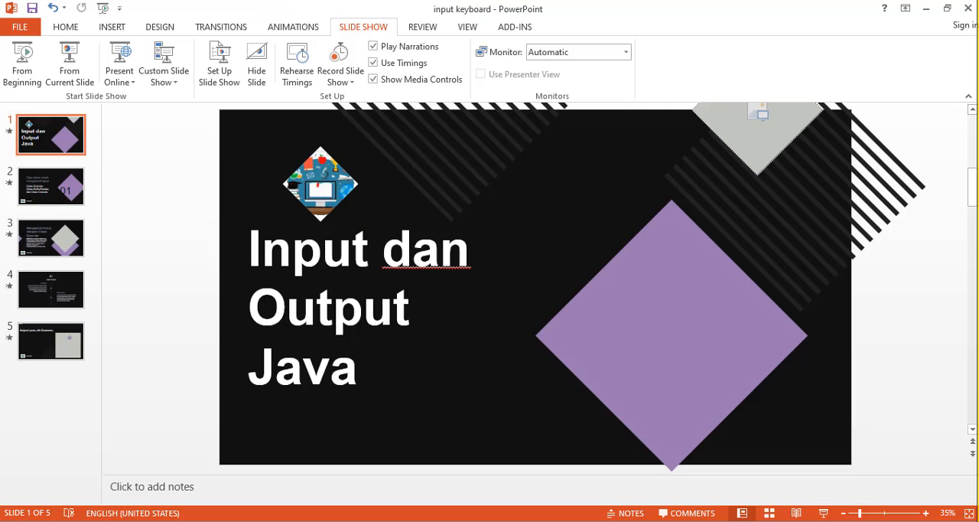
left_click(63, 29)
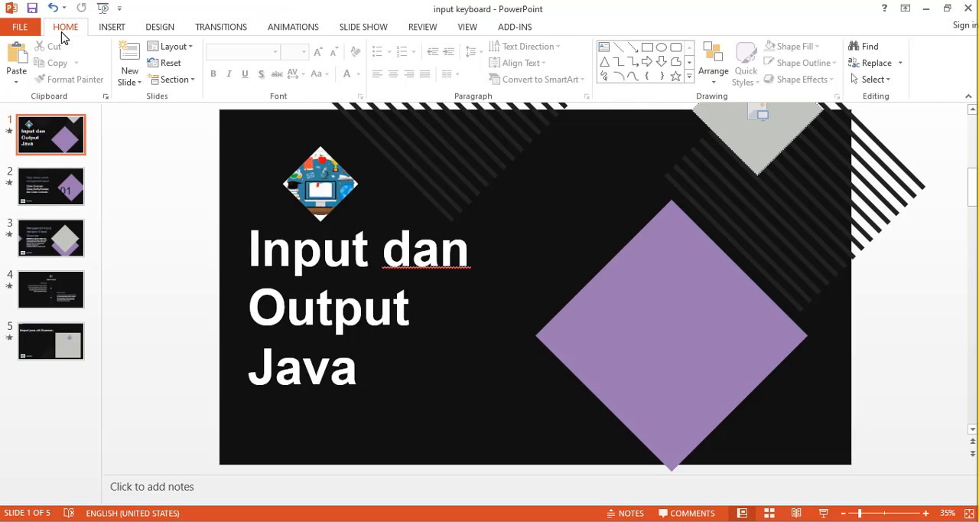
left_click(111, 28)
left_click(166, 27)
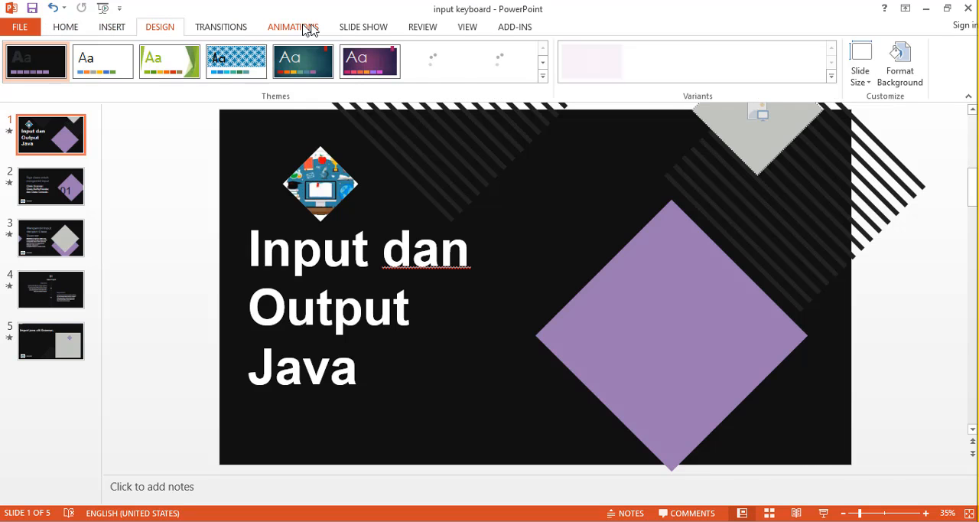
left_click(359, 29)
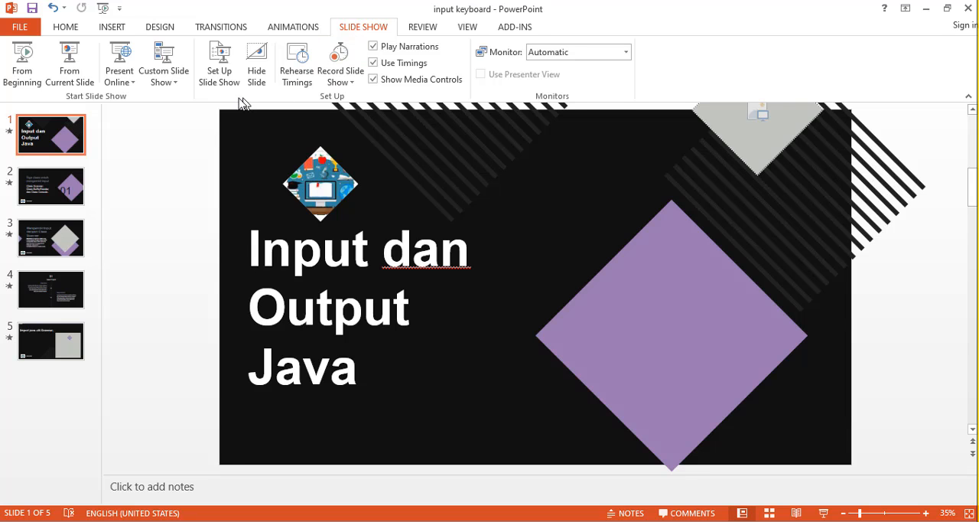
left_click(224, 69)
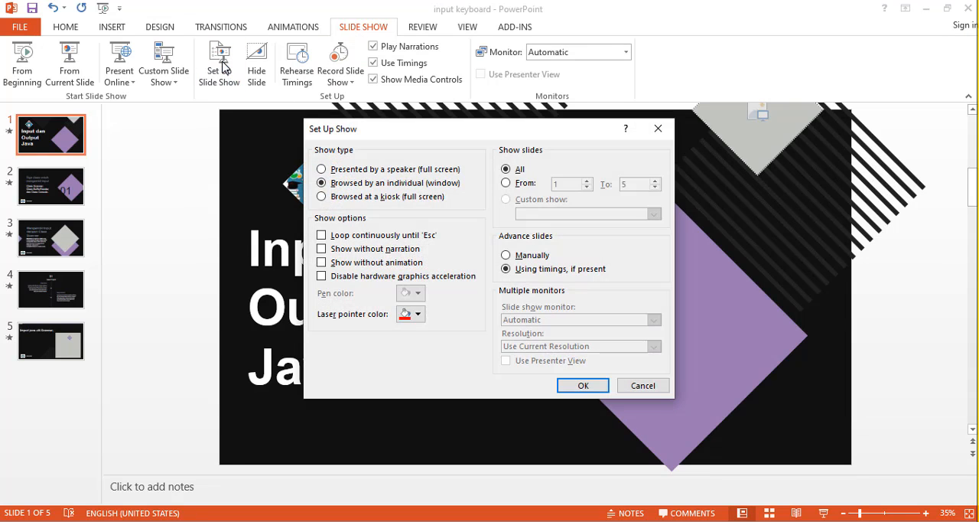
left_click(321, 169)
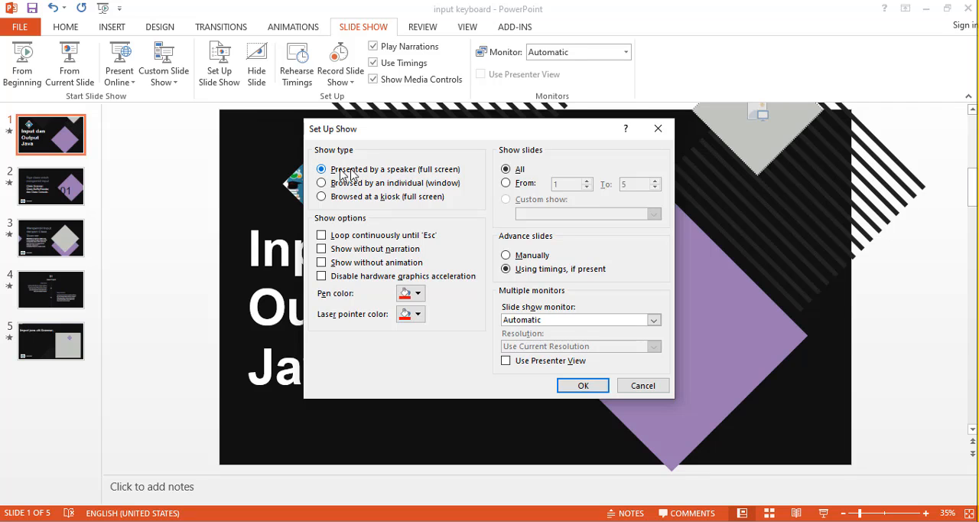
left_click(337, 197)
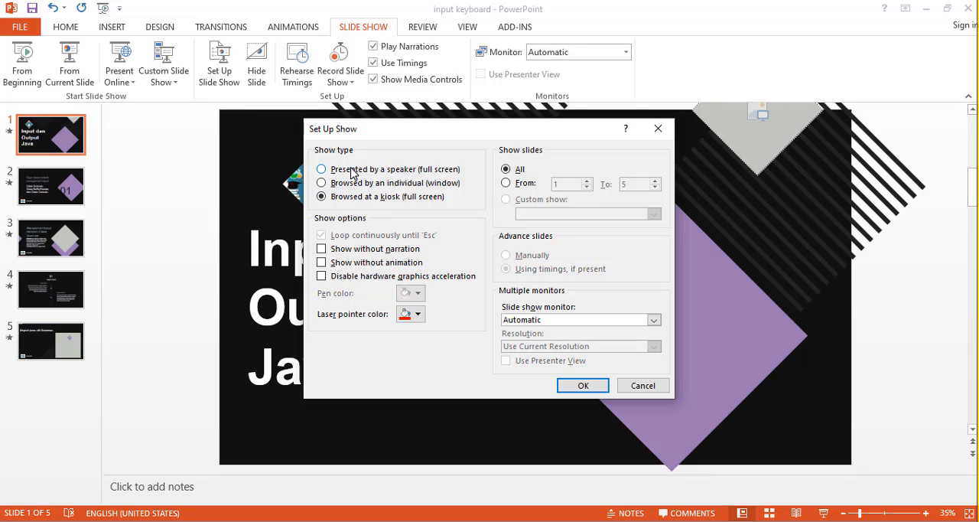
left_click(353, 171)
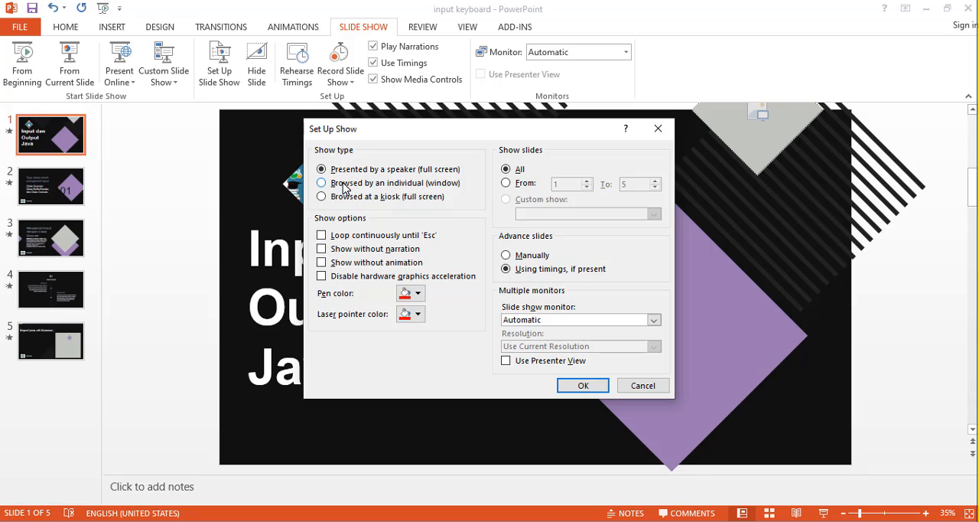
left_click(343, 186)
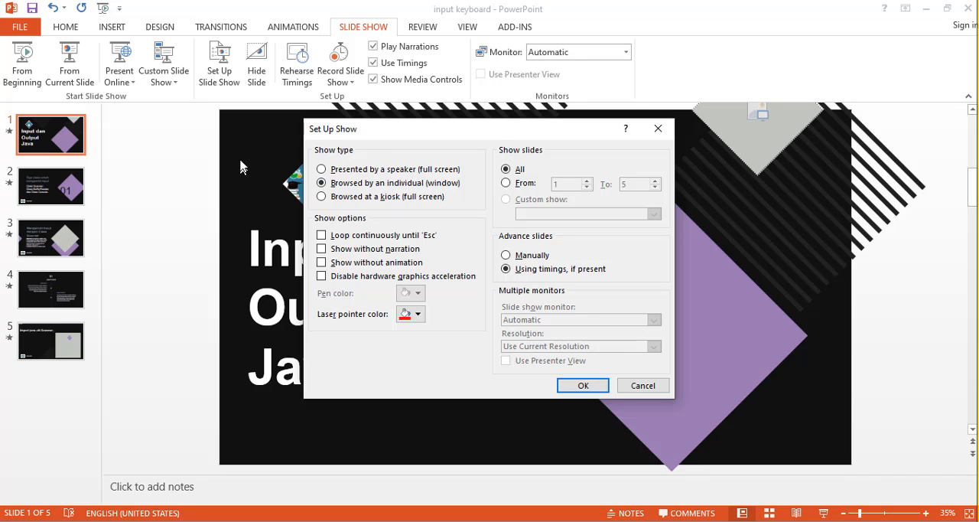
left_click(586, 391)
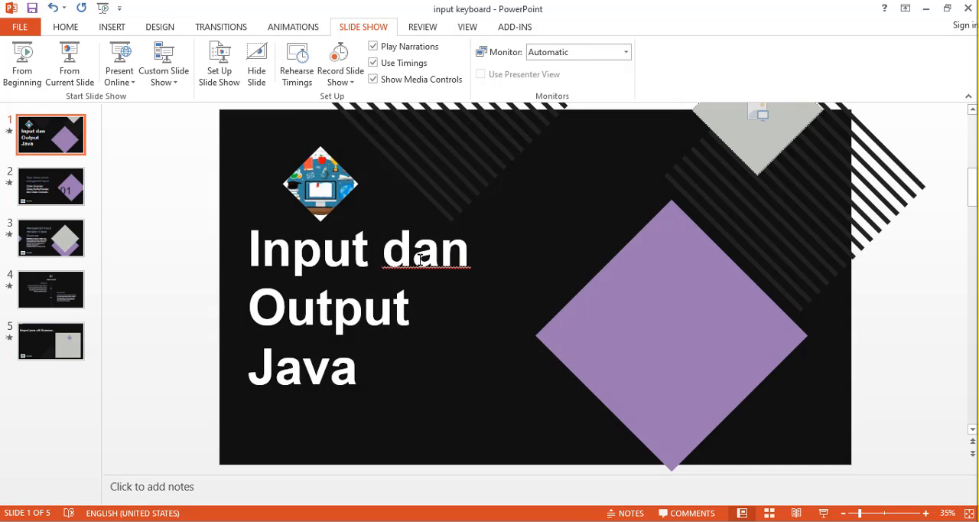
- Start the windowed slide show from slide 1, restore its window to a smaller size and move it clear of the OBS preview
left_click(826, 518)
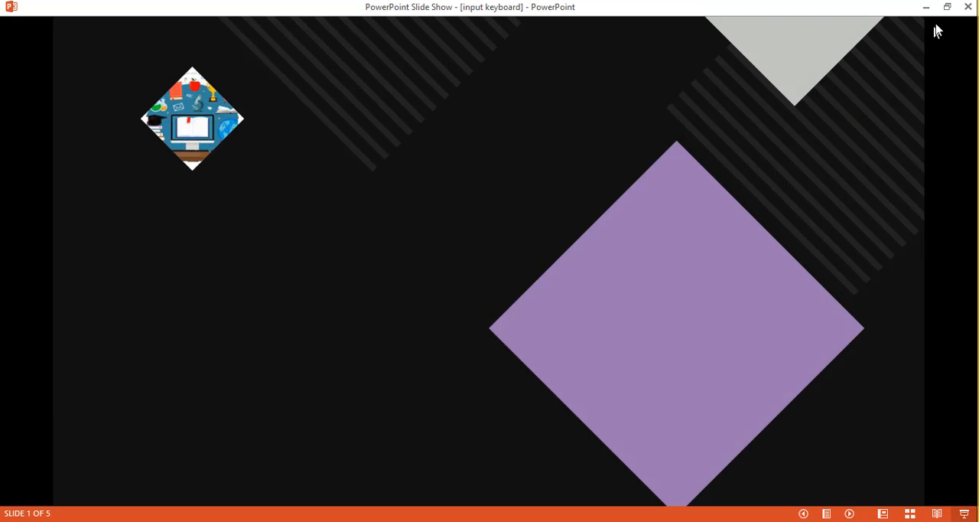
left_click(947, 6)
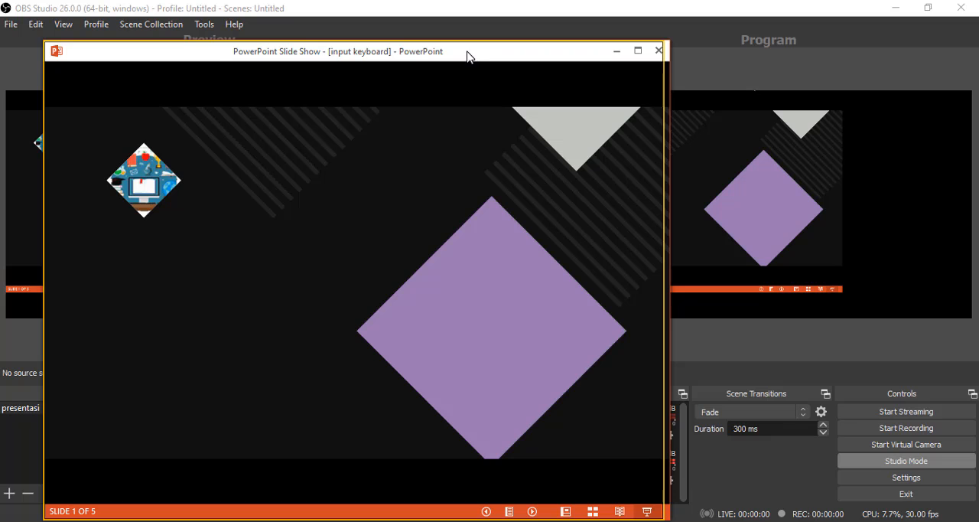
left_click_drag(468, 57, 818, 71)
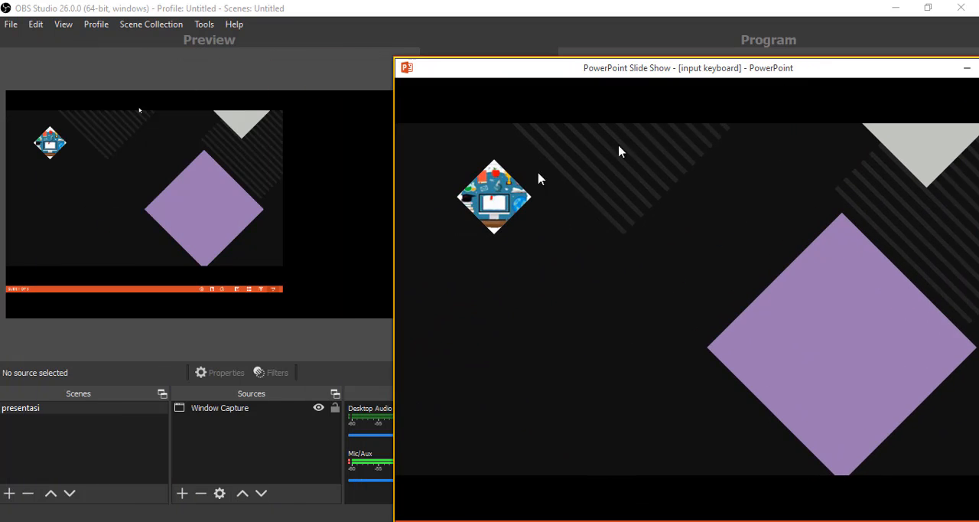
- Enlarge and reposition the Window Capture source in the OBS preview so it fills the full canvas width
left_click(205, 202)
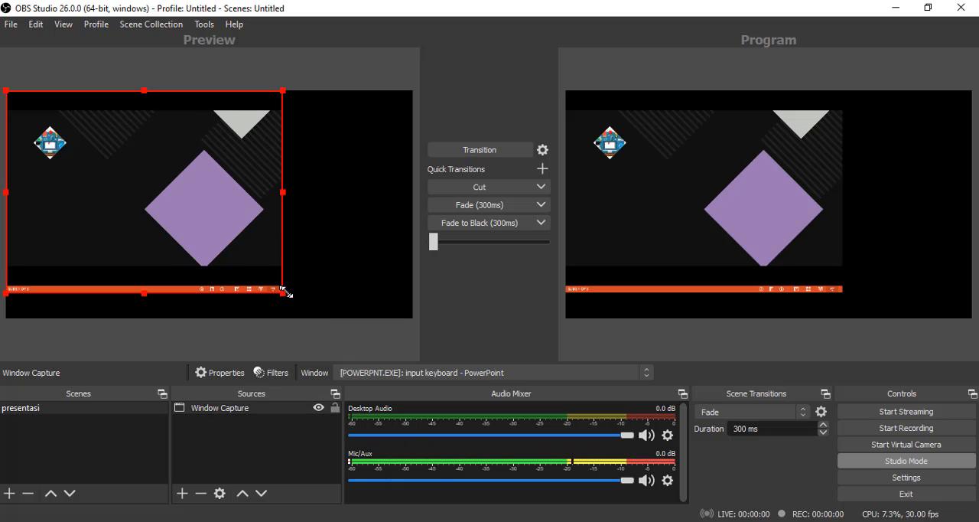
left_click_drag(283, 291, 329, 284)
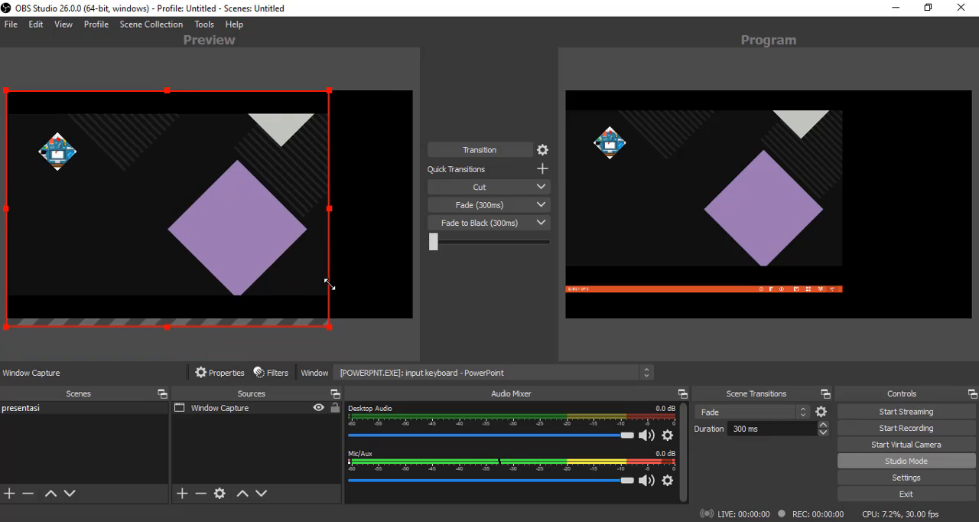
left_click_drag(279, 227, 301, 218)
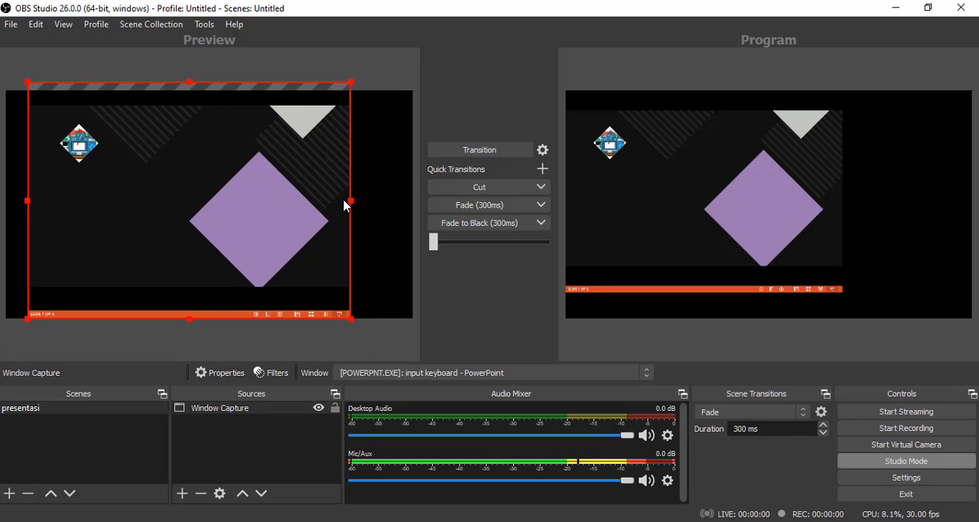
left_click_drag(350, 200, 413, 200)
left_click_drag(299, 203, 284, 182)
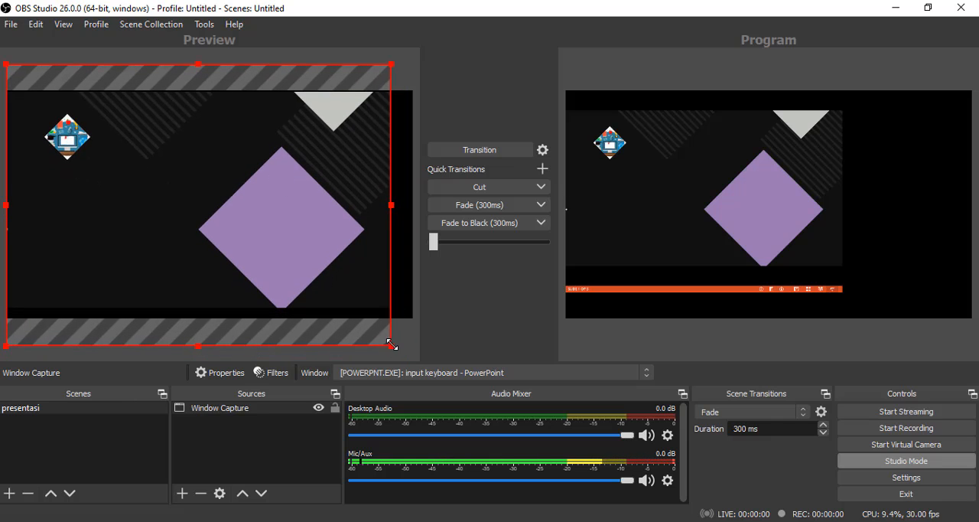
left_click_drag(391, 345, 413, 359)
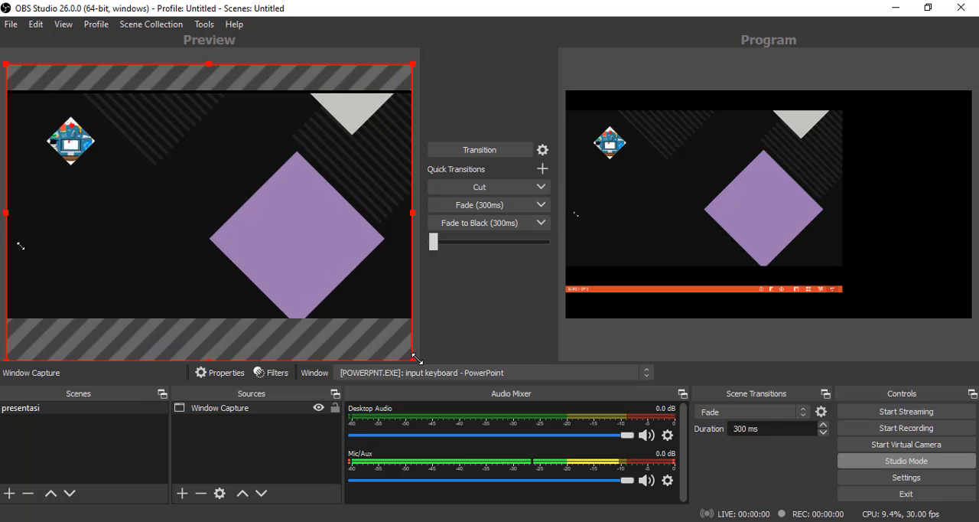
- Return to the slide show window and advance the presentation through slide 2's content while checking the OBS preview
left_click(430, 2)
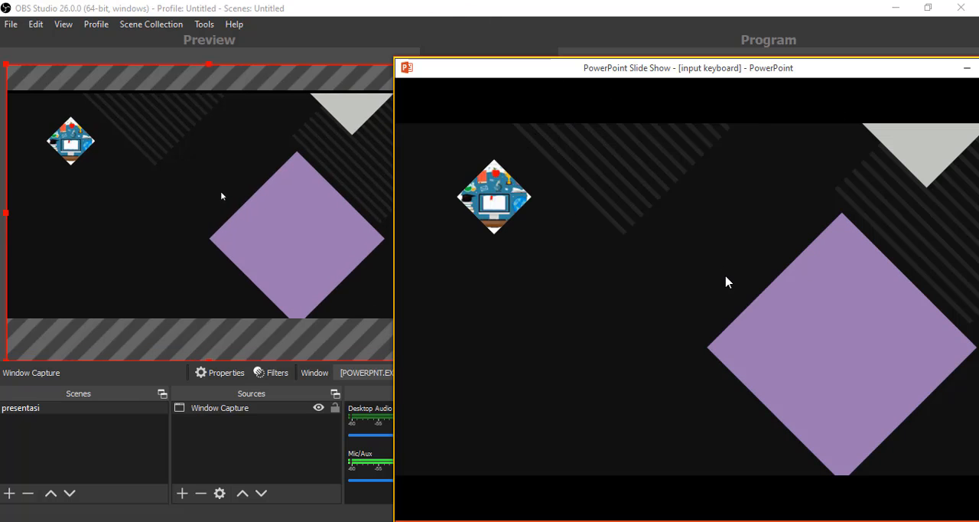
left_click(727, 282)
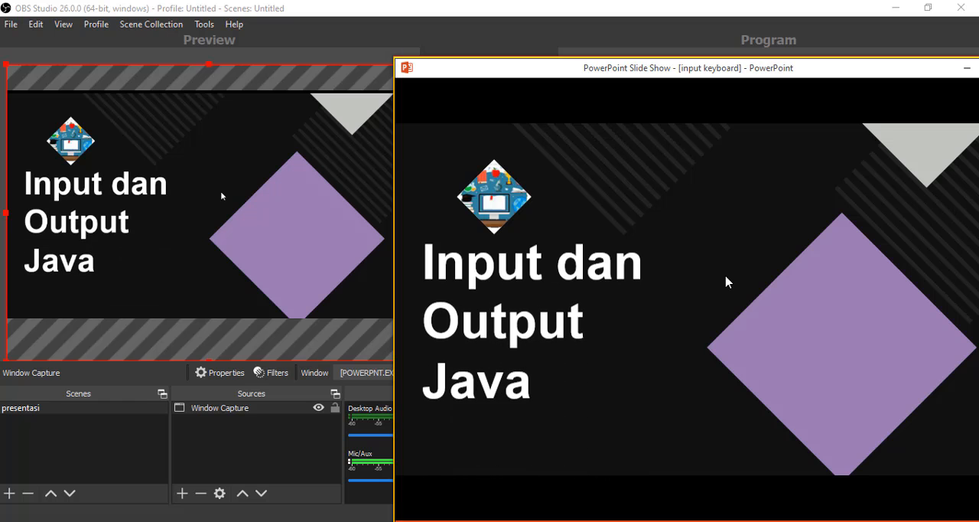
left_click(727, 280)
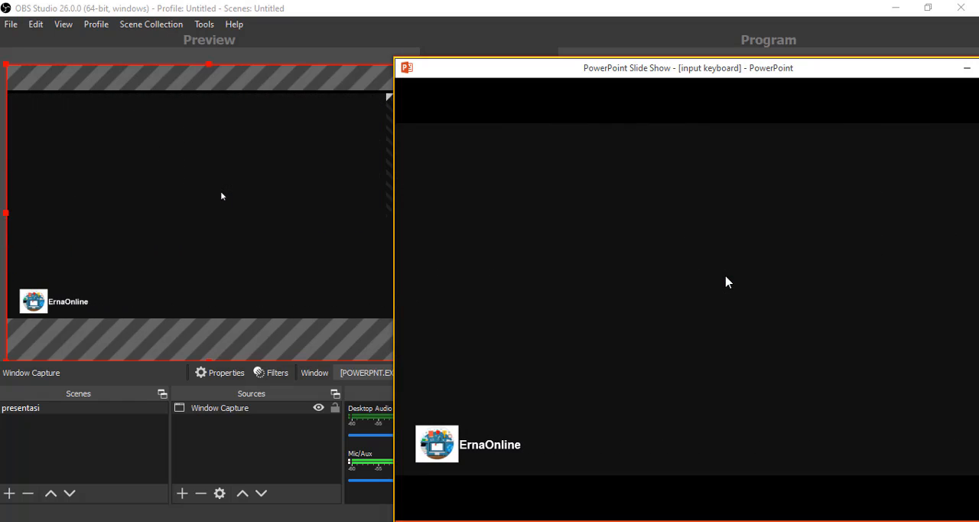
left_click(728, 282)
left_click(728, 282)
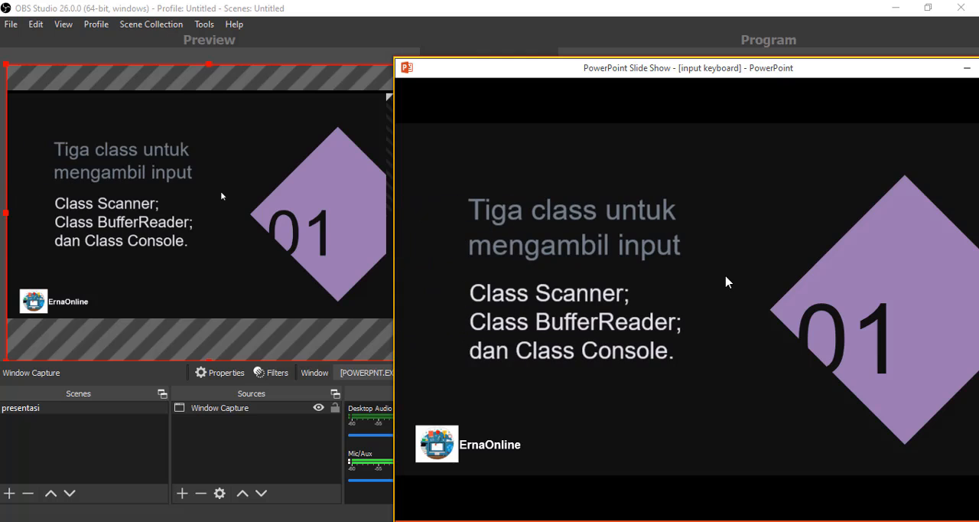
- Move the restored slide show window below the OBS transition controls and transition the resized capture to the program output
left_click_drag(586, 71, 415, 76)
left_click(816, 69)
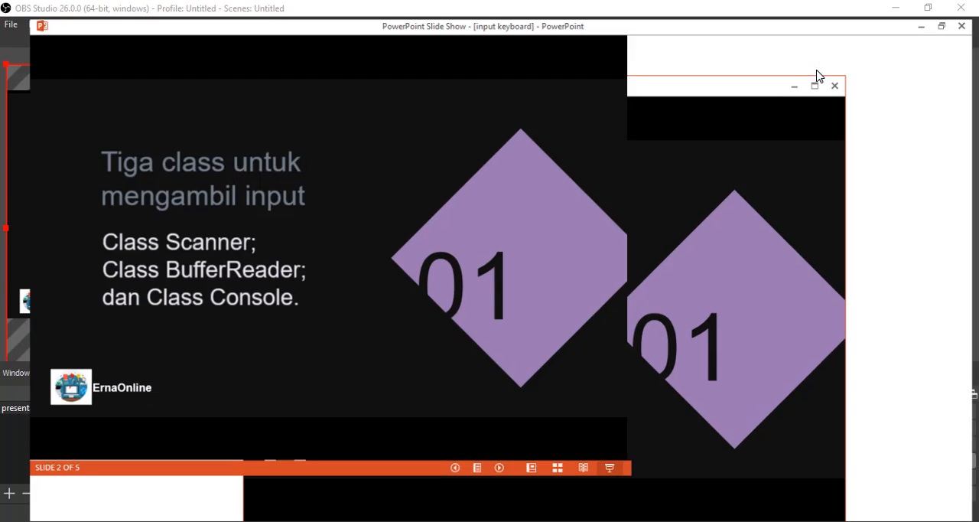
left_click(947, 7)
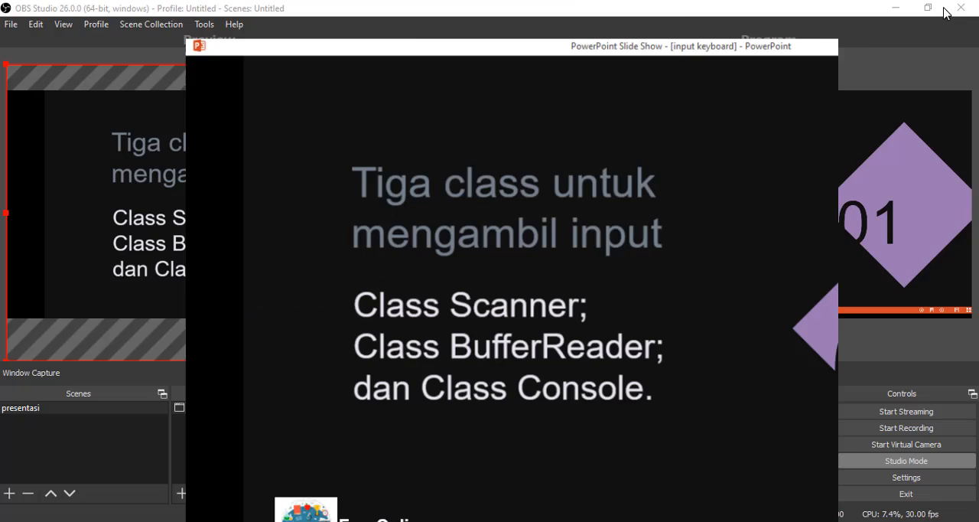
left_click_drag(585, 73, 796, 88)
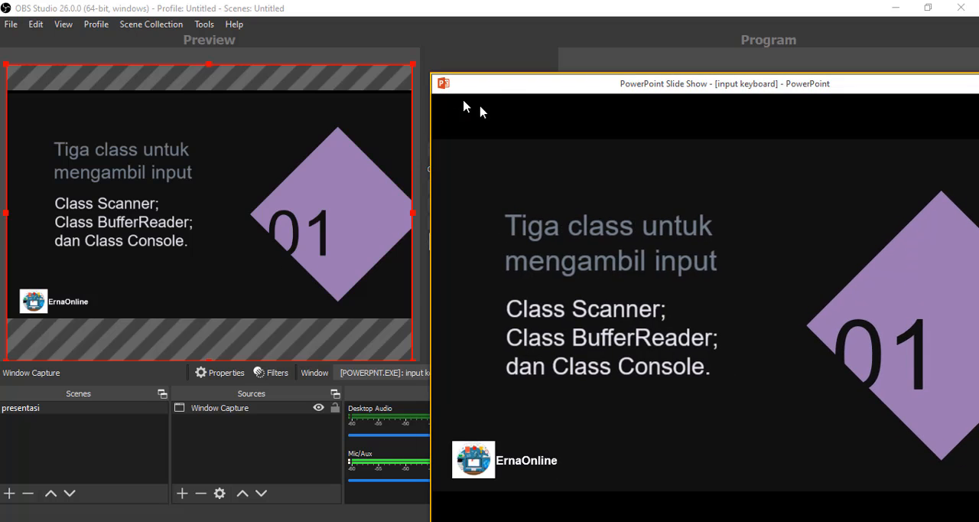
left_click_drag(513, 87, 365, 256)
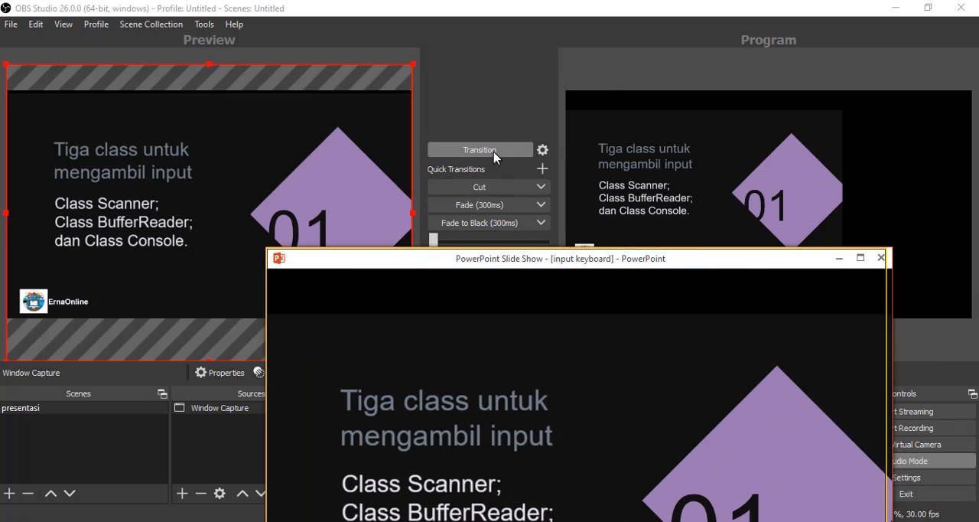
left_click(495, 153)
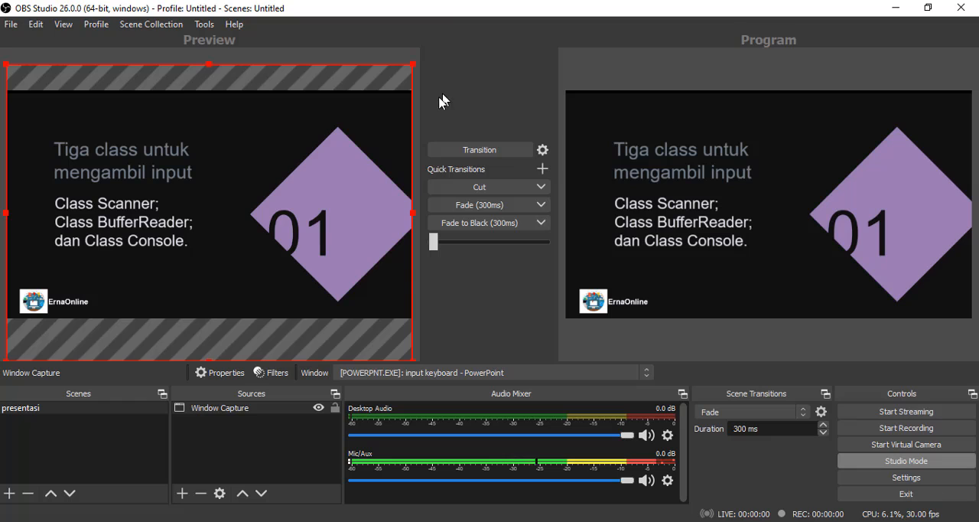
- Add a new Video Capture Device source named kamera to the presentasi scene, keeping it visible
left_click(183, 496)
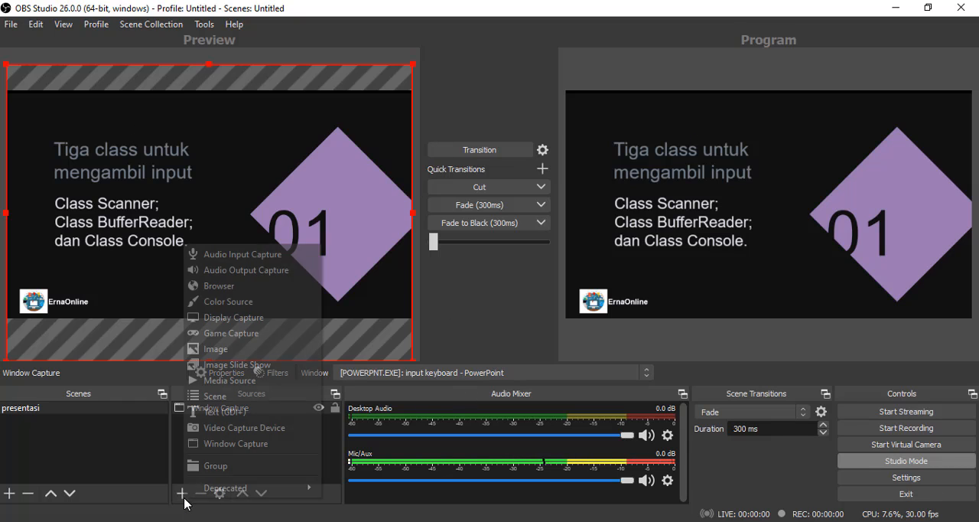
left_click(258, 429)
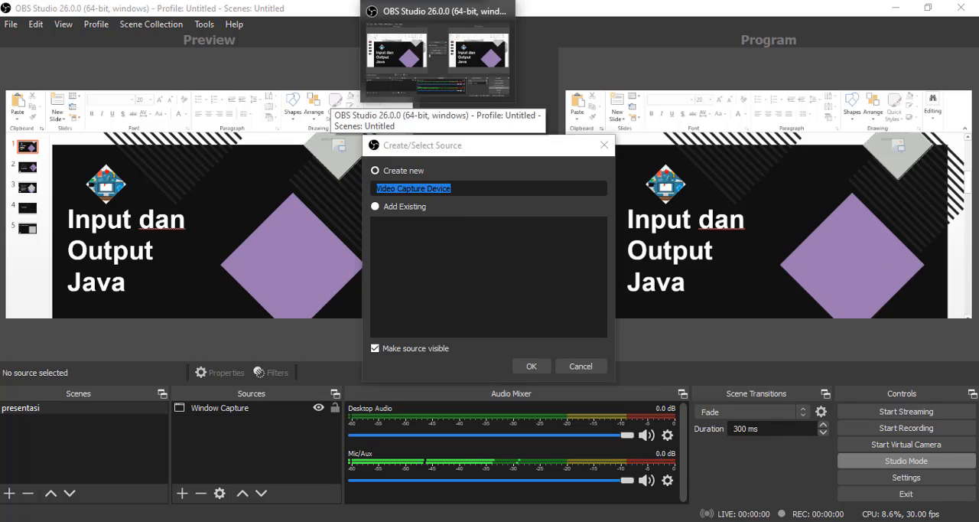
left_click(444, 68)
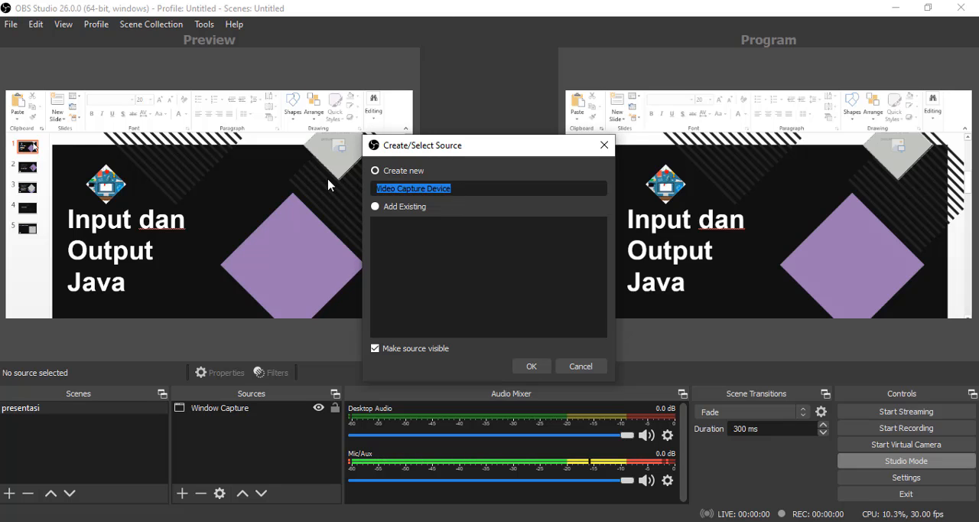
type("kamera")
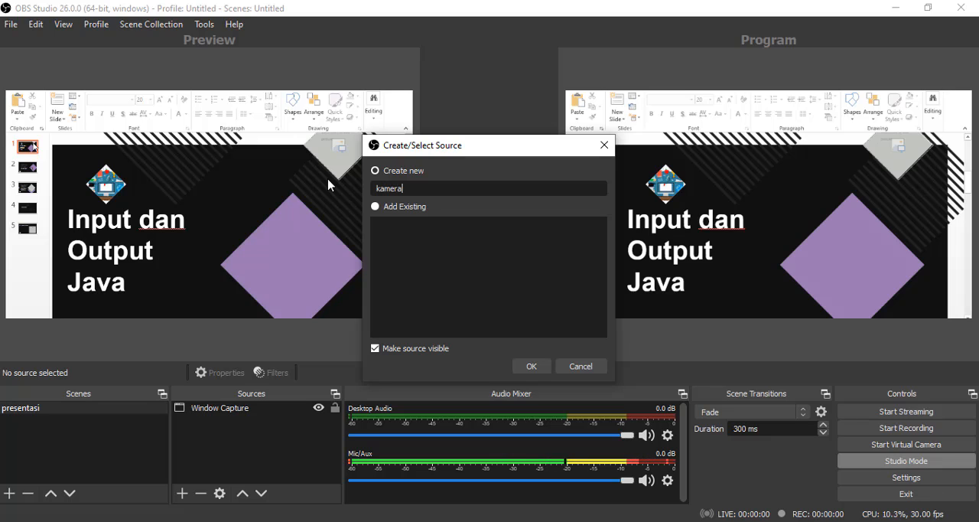
left_click(534, 367)
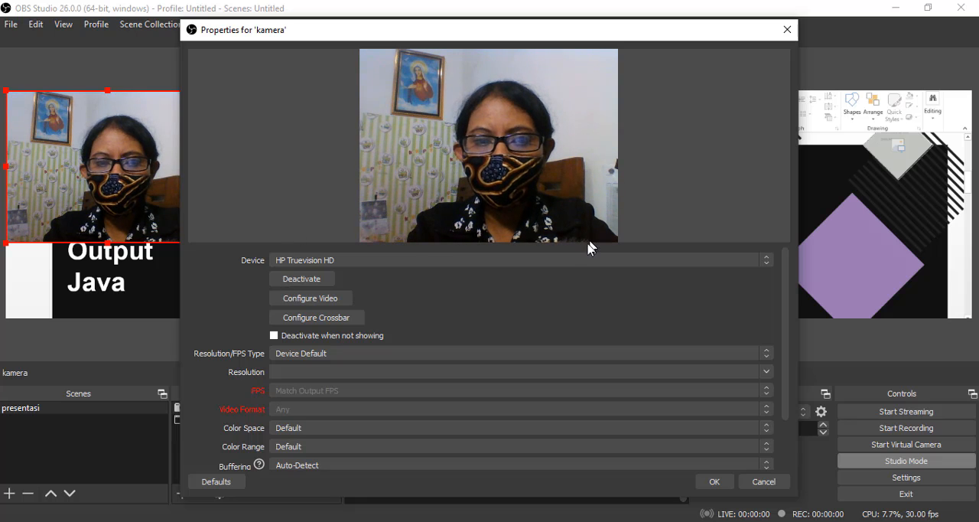
- Set the kamera source's device to HP Truevision HD and accept its properties
left_click(316, 265)
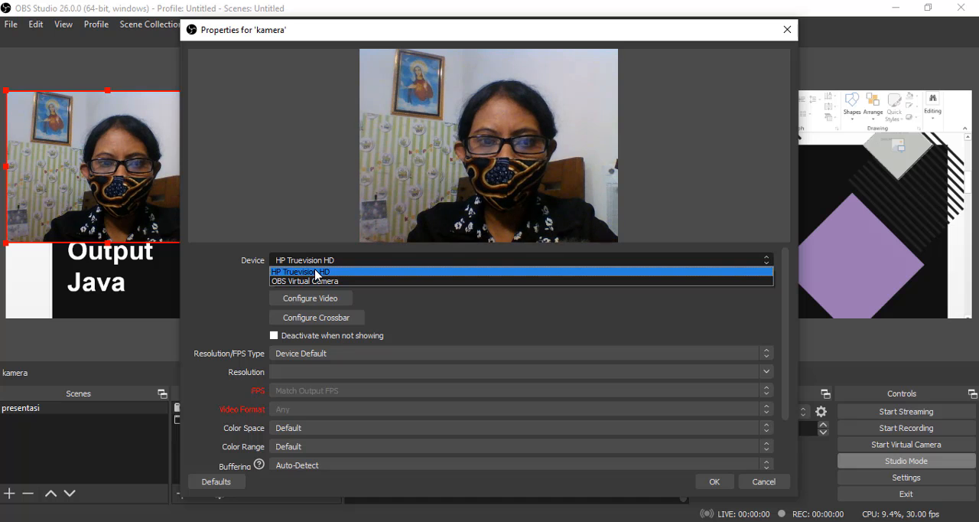
left_click(312, 272)
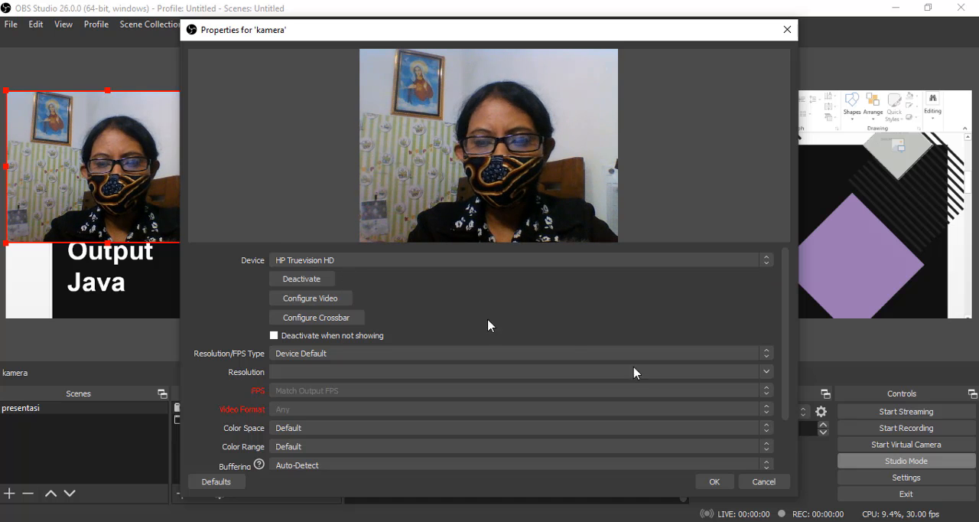
left_click(715, 482)
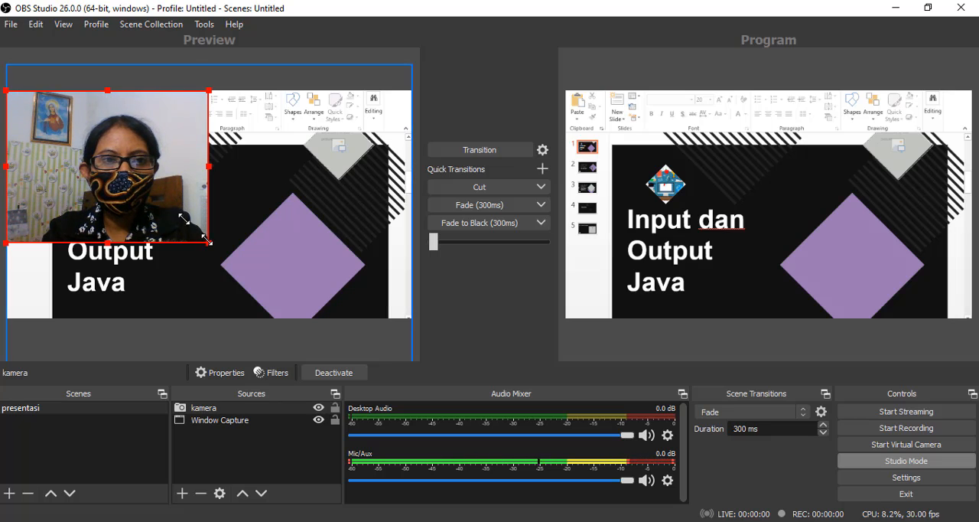
- Shrink the kamera source to a small picture in the capture's upper-left corner and transition it to the program output
left_click_drag(206, 241, 91, 153)
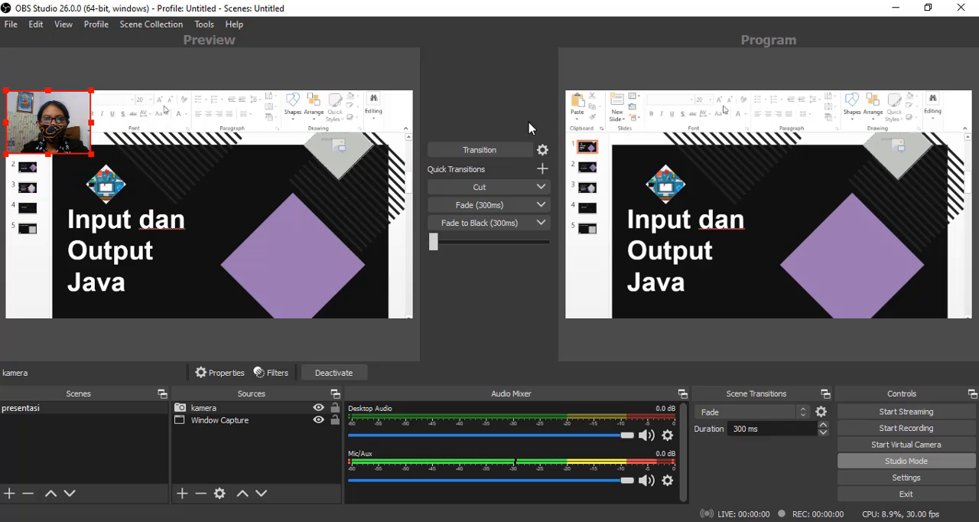
left_click(483, 149)
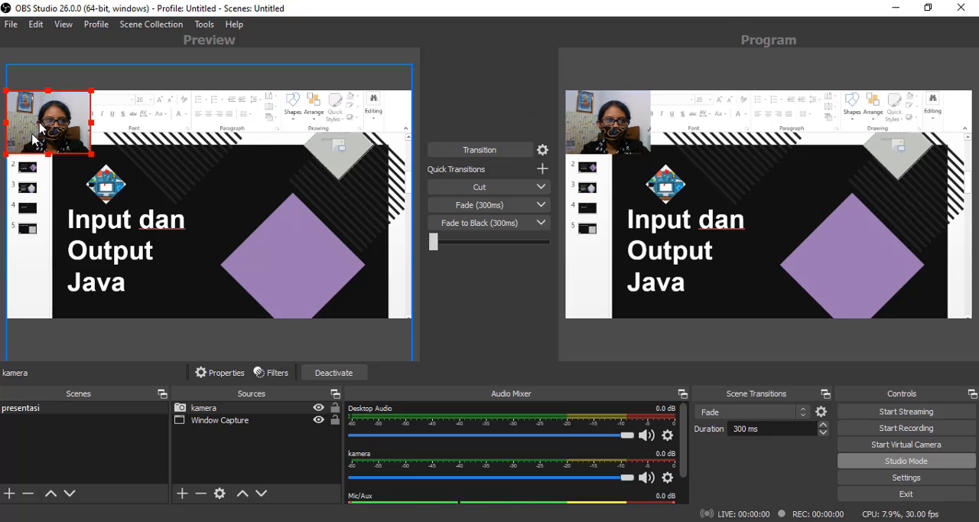
- Move the kamera source to the slide capture's lower-right corner and enlarge it to roughly a quarter of the capture's width
left_click_drag(51, 118, 378, 279)
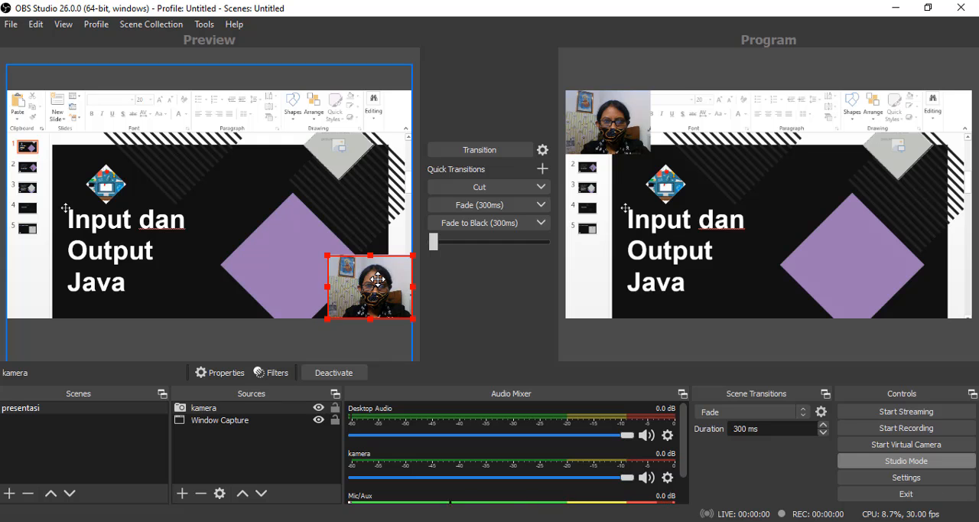
left_click_drag(327, 256, 338, 280)
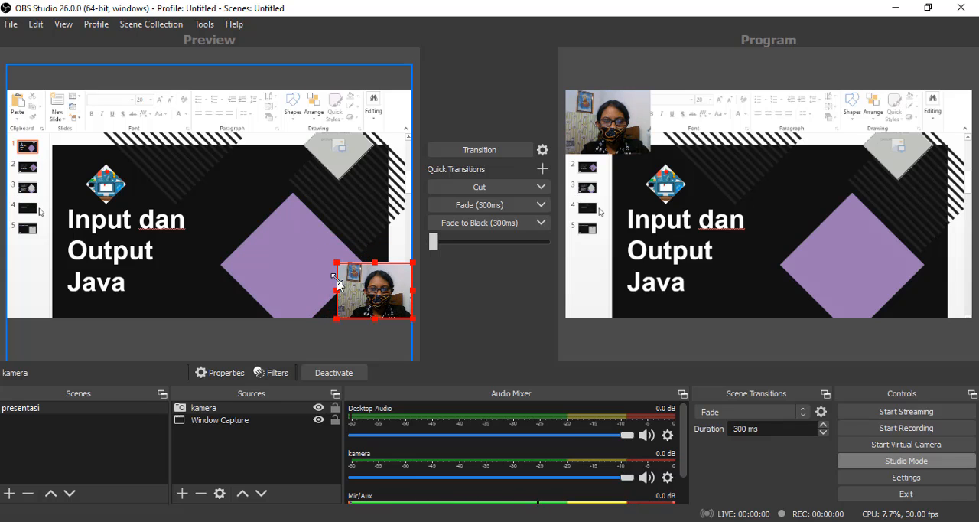
mouse_move(336, 289)
left_mouse_down()
mouse_move(377, 283)
mouse_move(307, 285)
mouse_move(356, 283)
mouse_move(315, 283)
mouse_move(347, 279)
left_mouse_up()
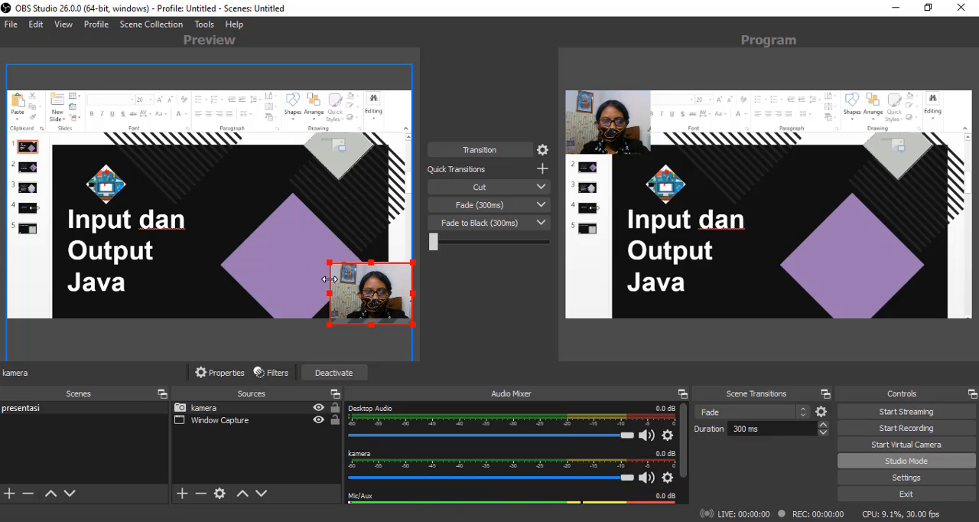
left_click_drag(347, 273, 339, 279)
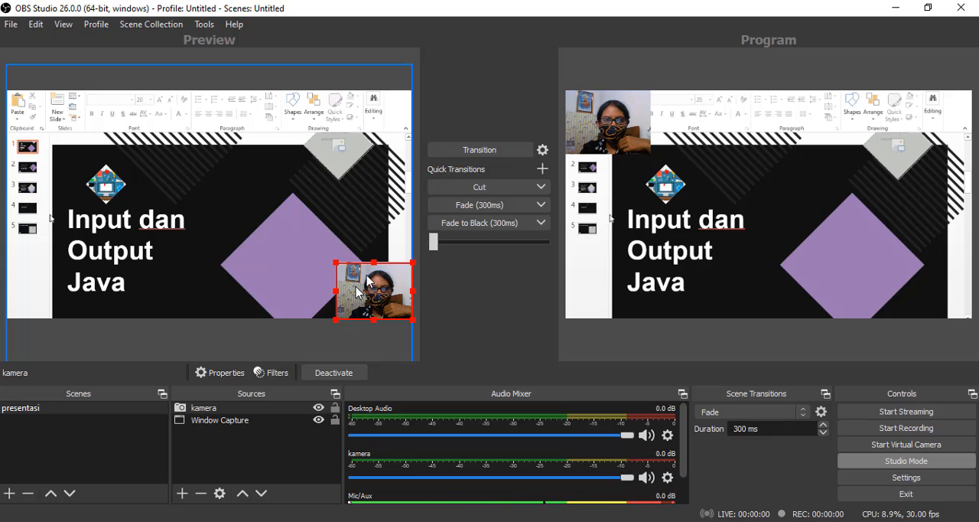
mouse_move(375, 262)
left_mouse_down()
mouse_move(377, 240)
mouse_move(375, 264)
left_mouse_up()
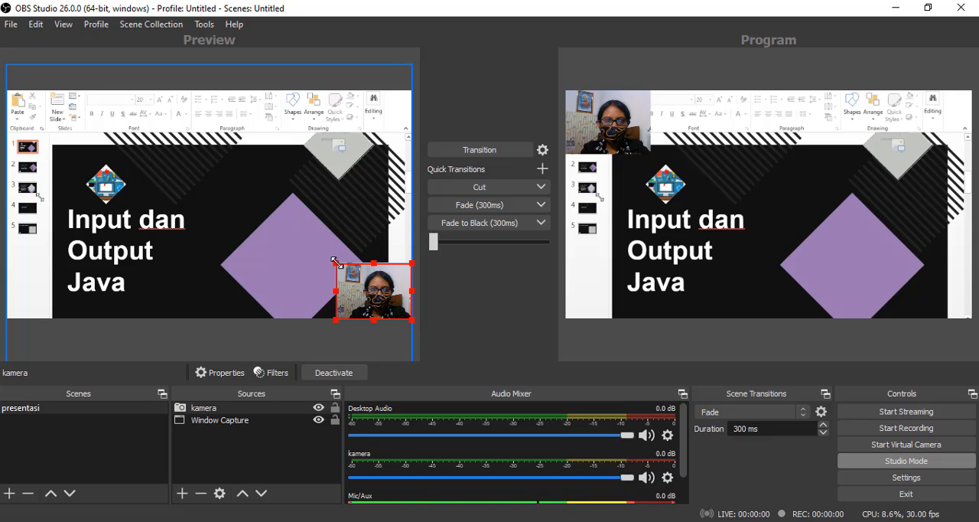
left_click_drag(337, 263, 301, 238)
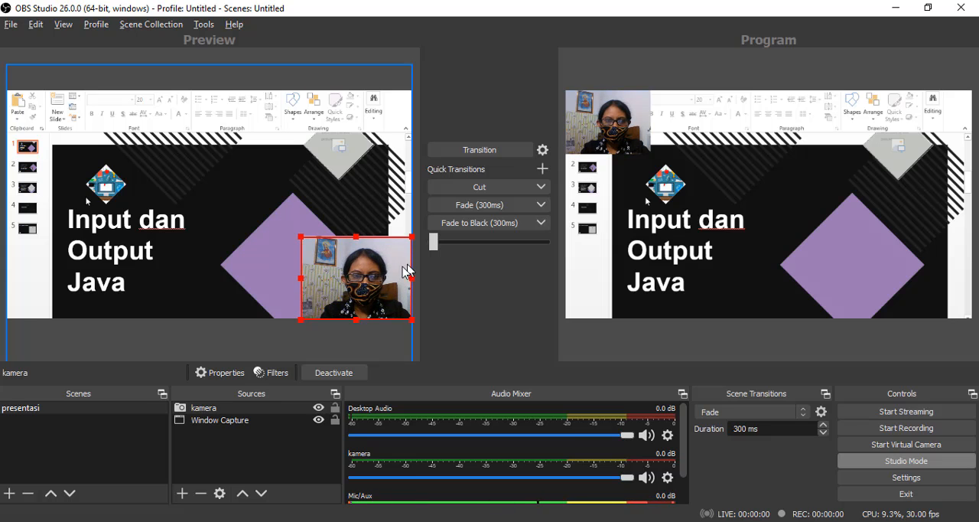
- Crop the kamera source's left side and trim its top edge so the picture tightly frames the presenter
left_click_drag(299, 277, 328, 279)
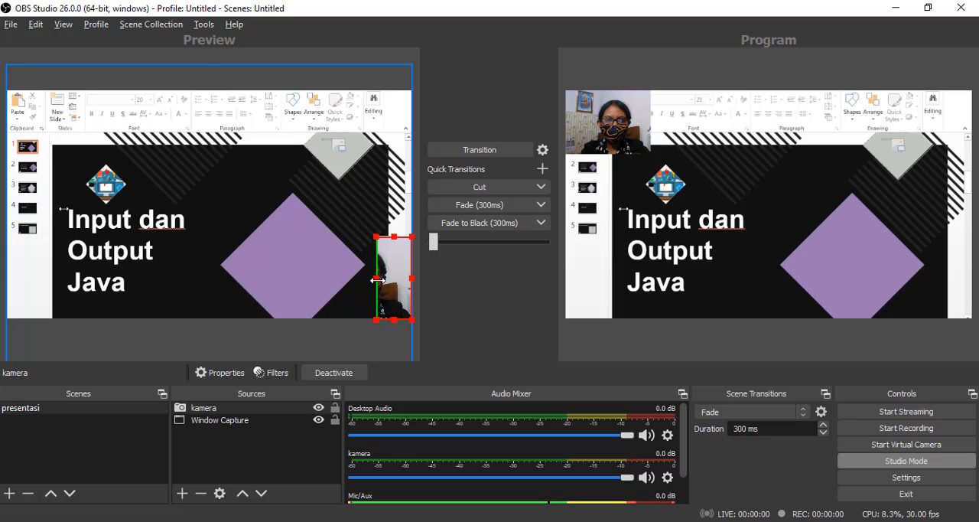
left_click_drag(378, 280, 333, 280)
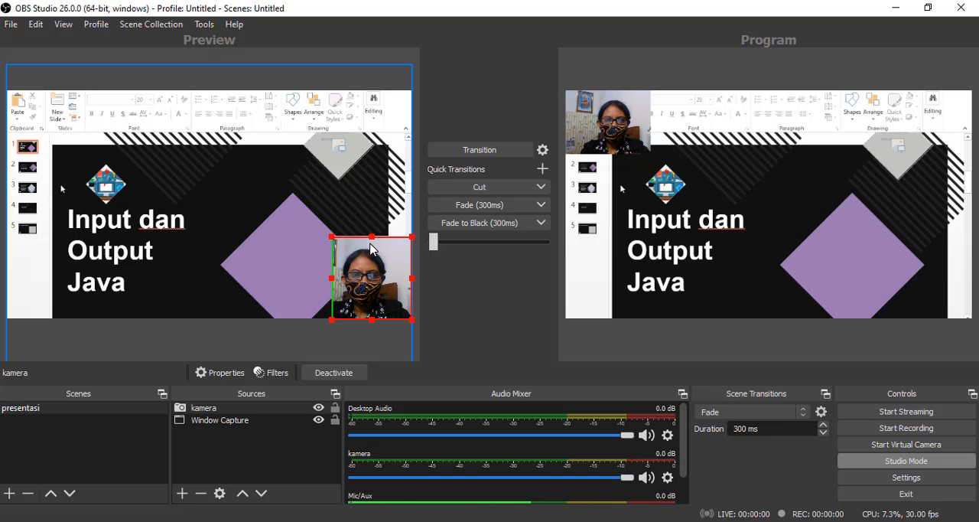
left_click_drag(371, 238, 372, 243)
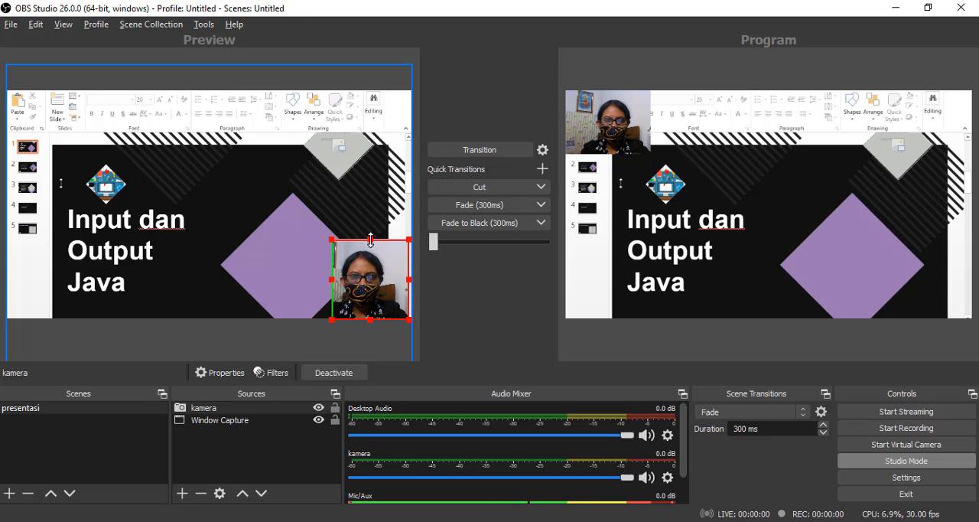
left_click_drag(371, 239, 370, 246)
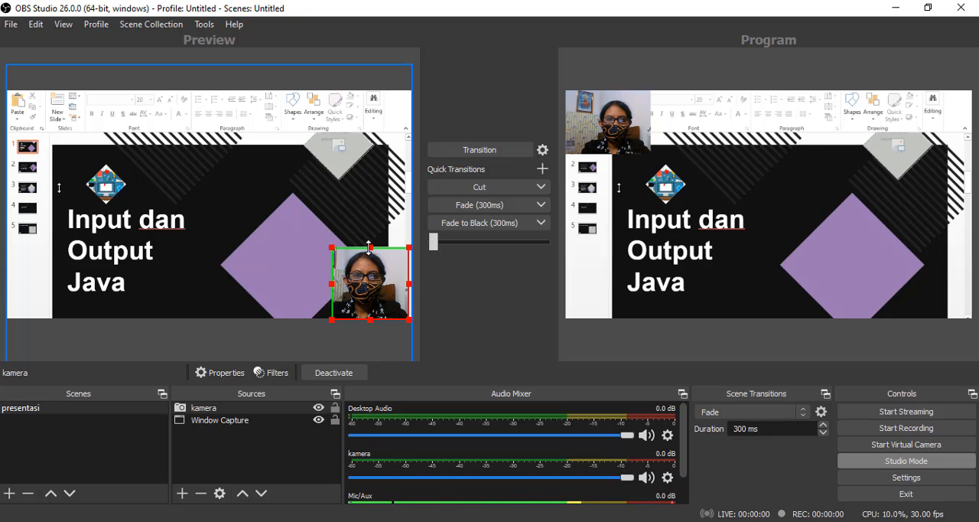
left_click_drag(370, 246, 372, 240)
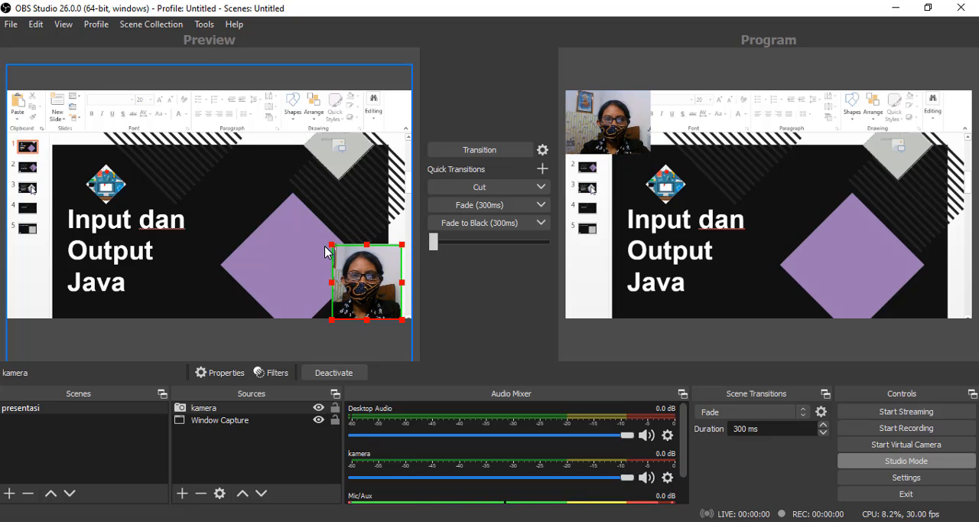
- Align the cropped kamera source with the slide capture's lower-right corner and transition the layout to the program output
left_click_drag(374, 275, 386, 269)
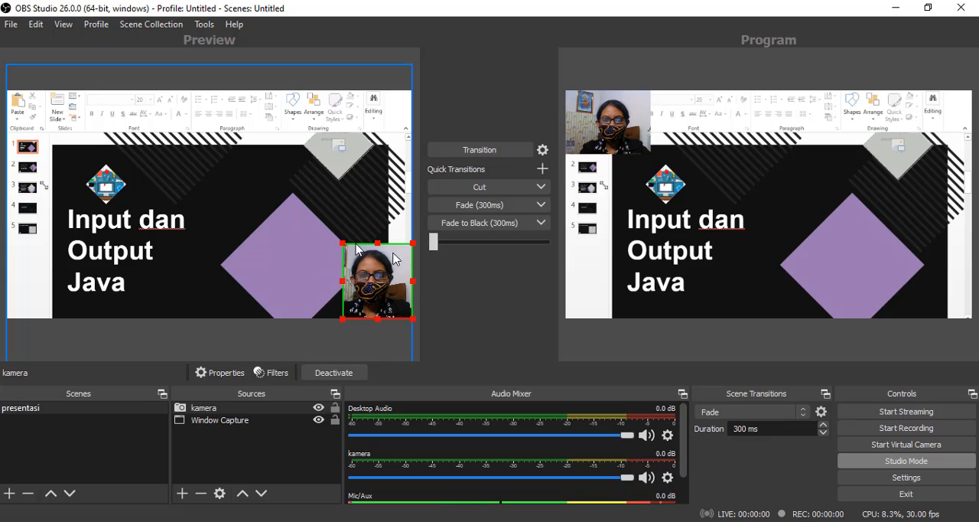
left_click(489, 150)
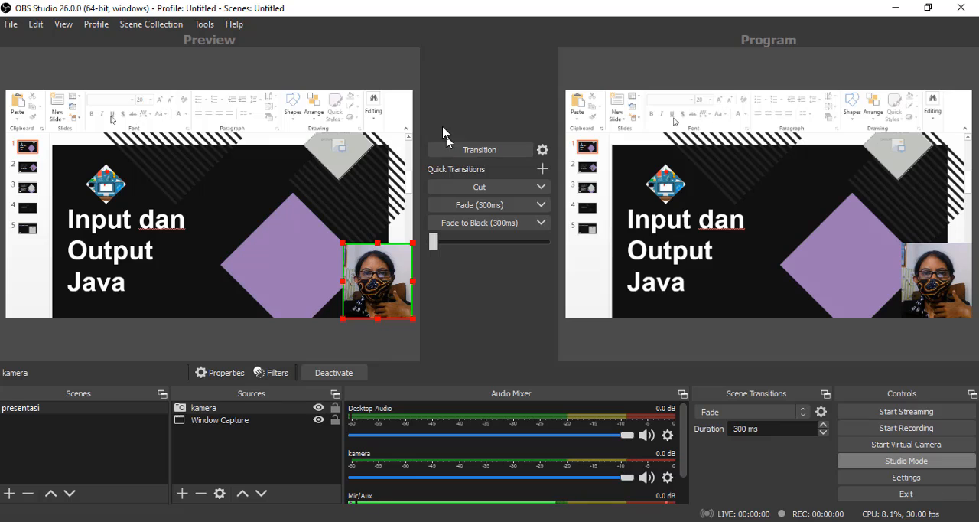
- Switch to PowerPoint, start the input keyboard slide show, and place its window clear of the OBS recording controls
left_click(403, 1)
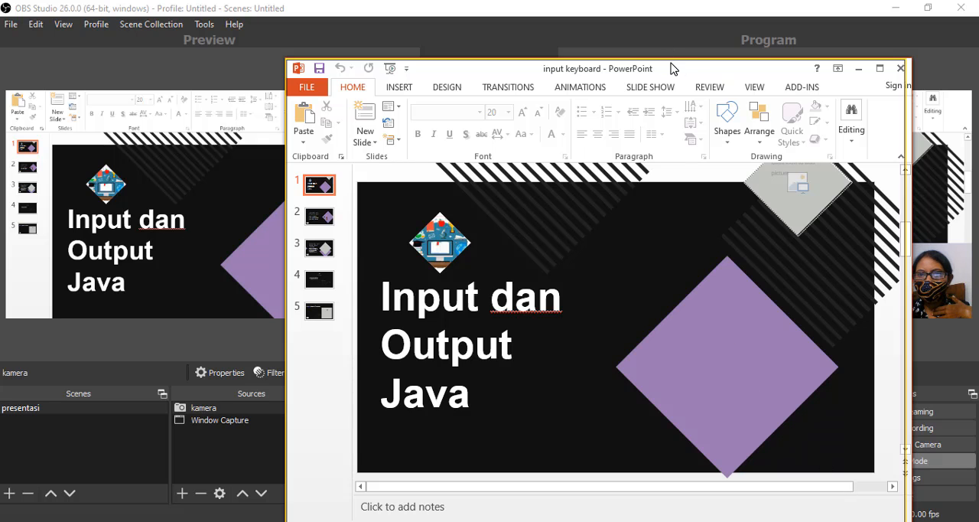
left_click_drag(671, 69, 555, 32)
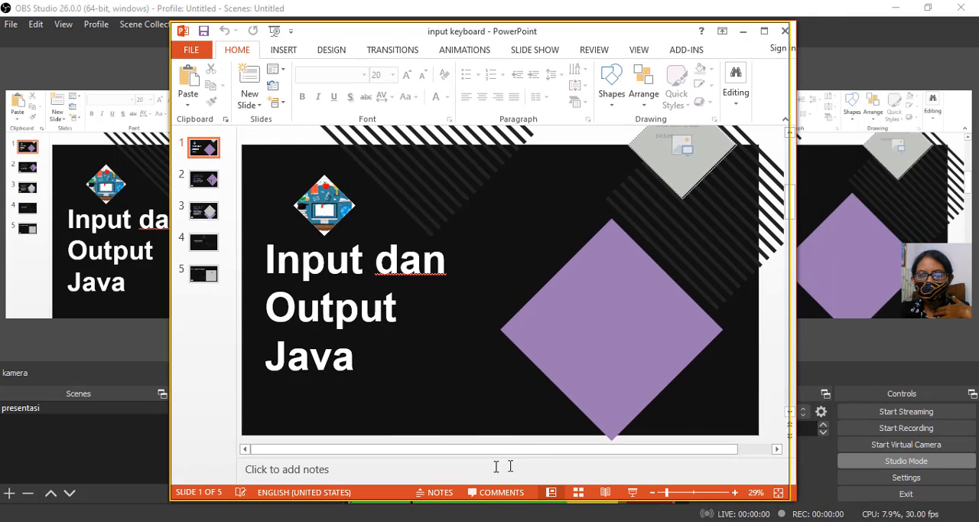
left_click(632, 492)
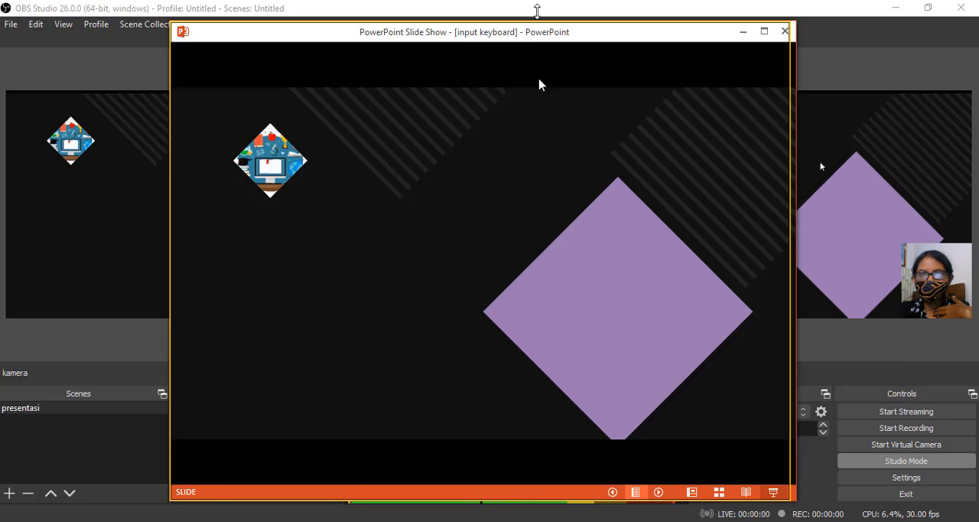
left_click_drag(559, 35, 387, 43)
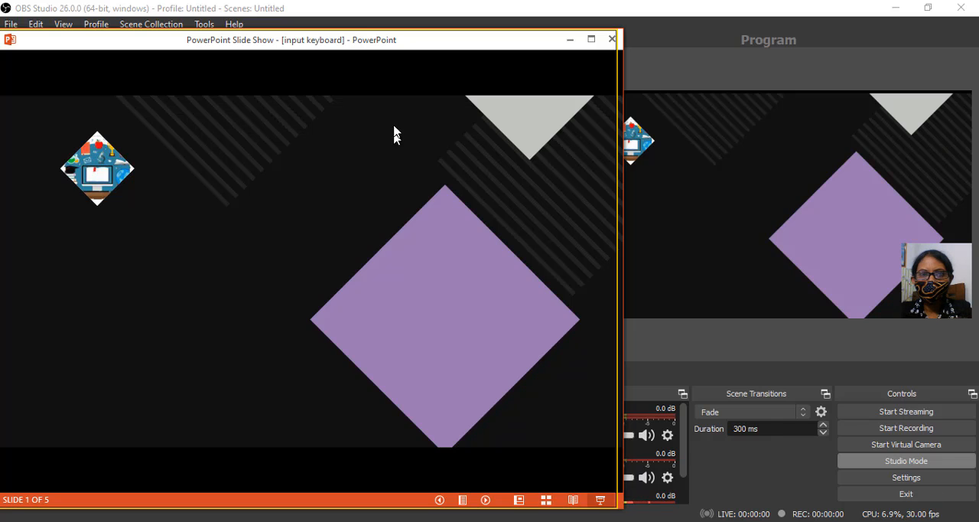
- Record the slide show with the webcam overlay while advancing from slide 1 to slide 5, and stop the recording
left_click(897, 430)
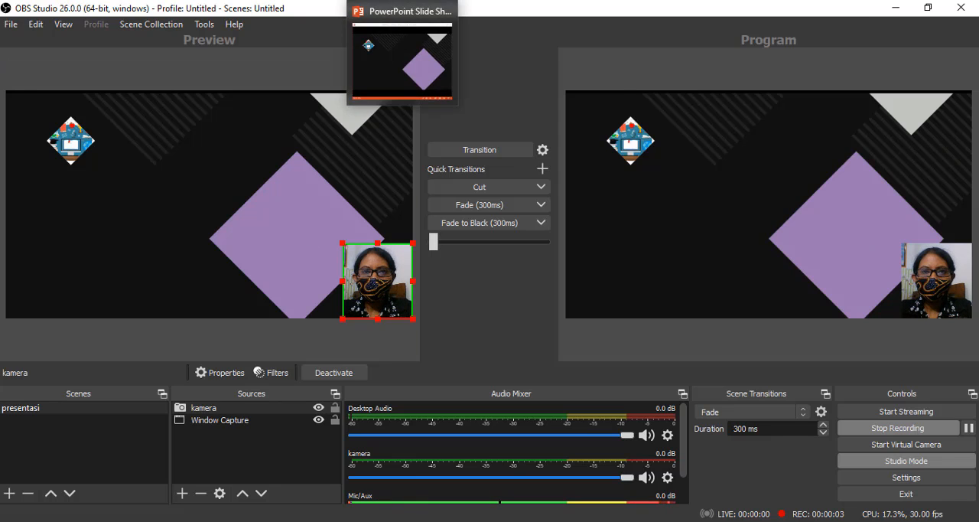
left_click(412, 5)
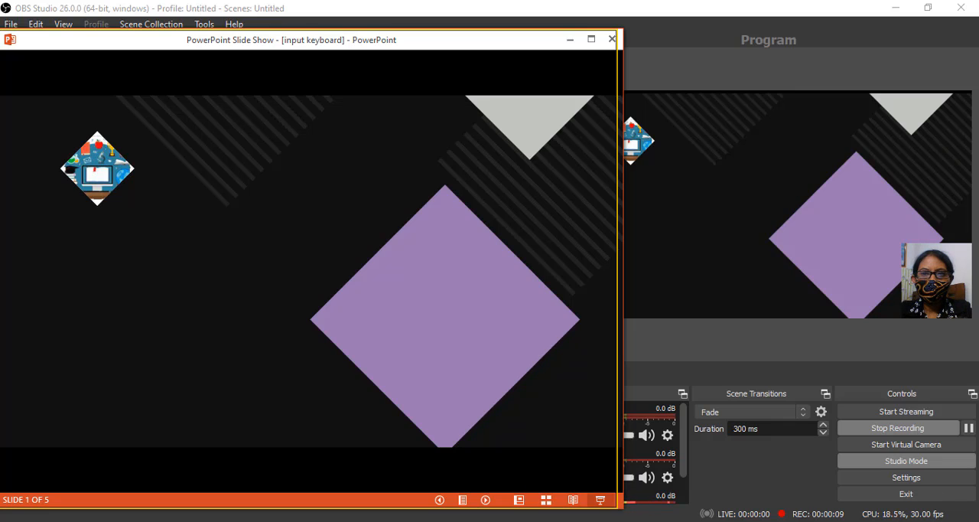
key("Right")
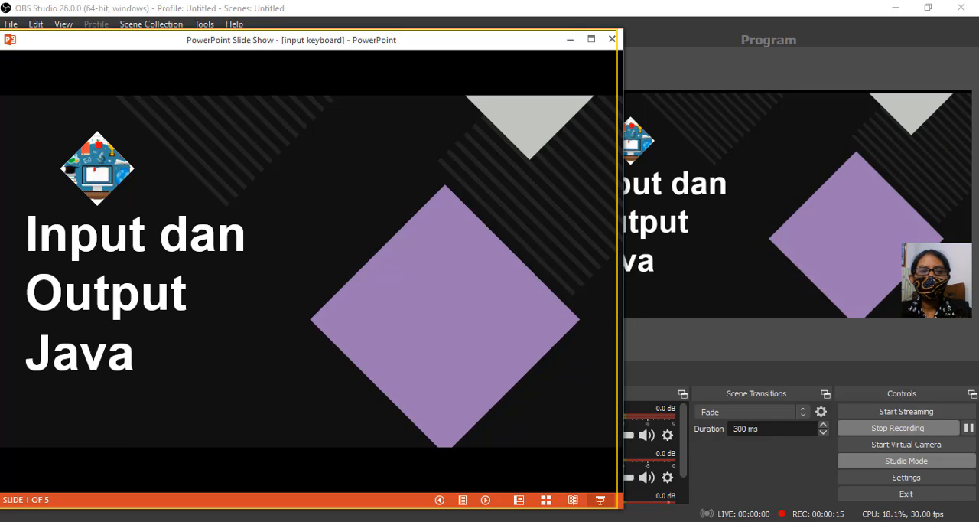
key("Right")
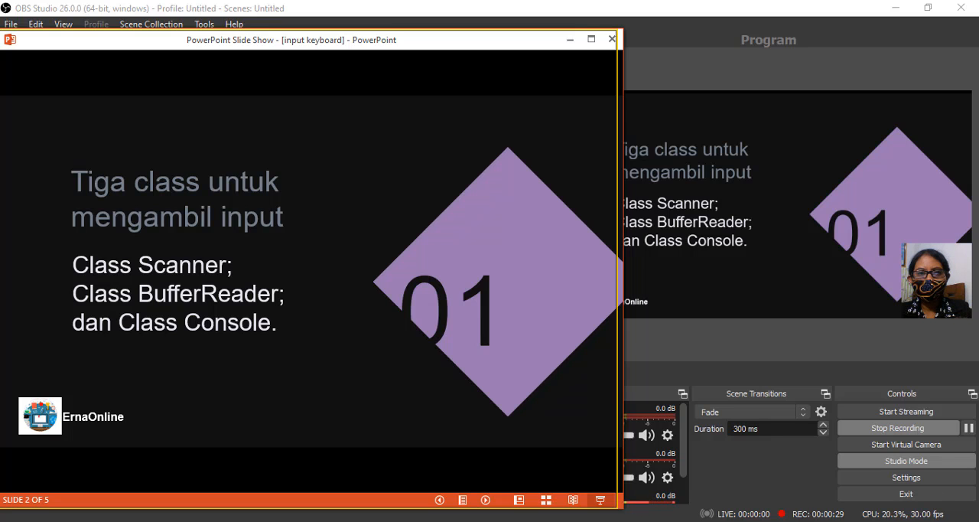
key("Right")
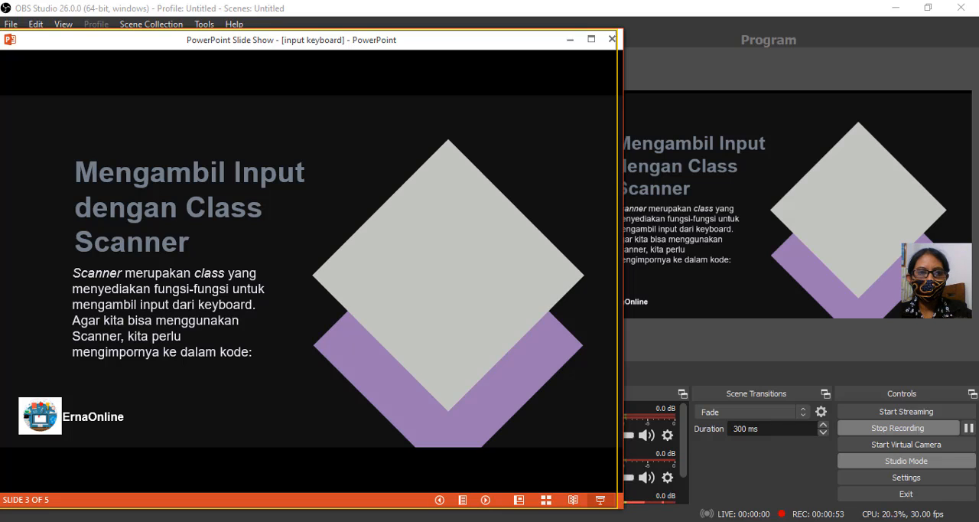
key("Right")
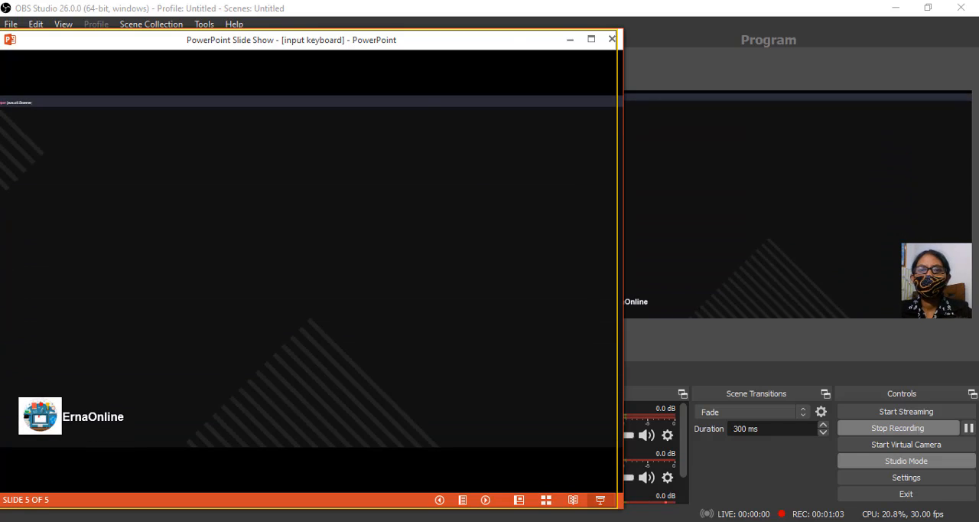
left_click(887, 436)
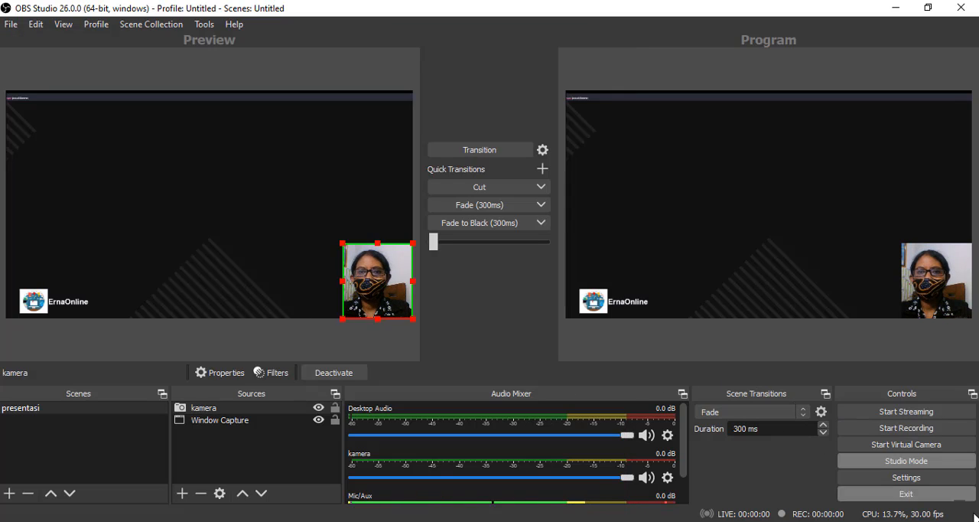
- Switch to File Explorer and open the Diklat KKVI batch7 folder on New Volume (F:)
mouse_move(122, 1)
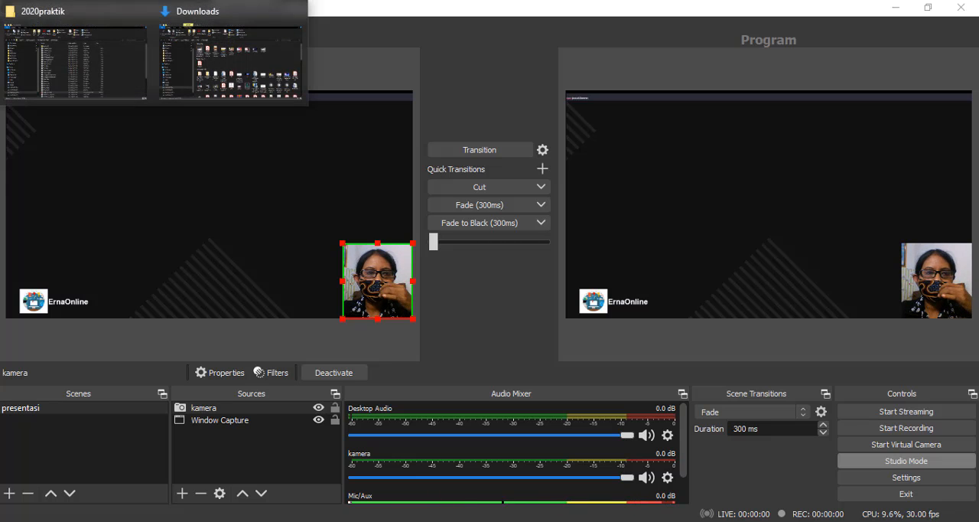
left_click(188, 17)
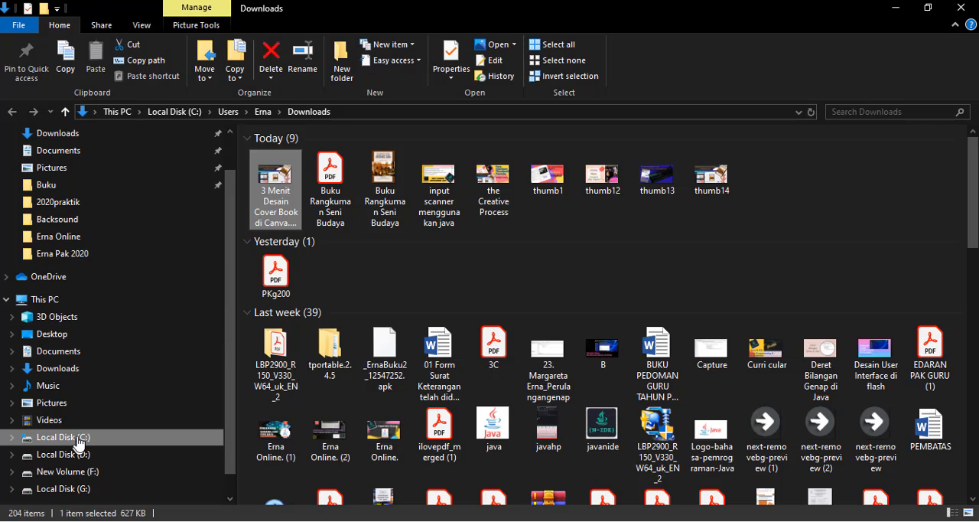
left_click(99, 472)
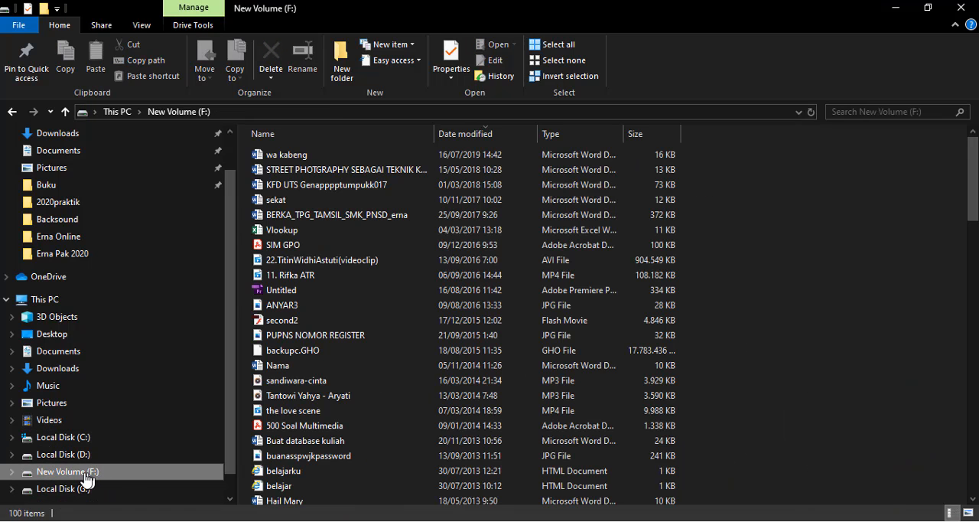
scroll(352, 341, "down", 9)
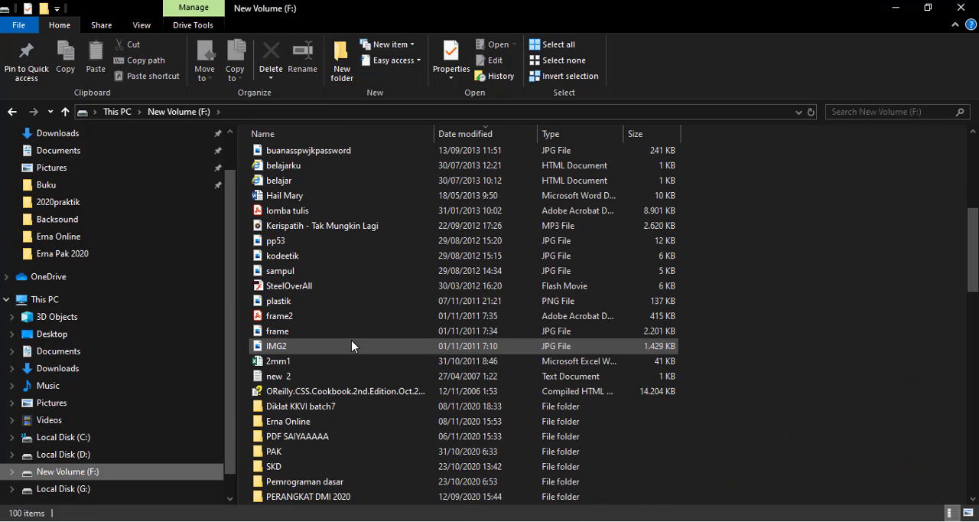
double_click(331, 316)
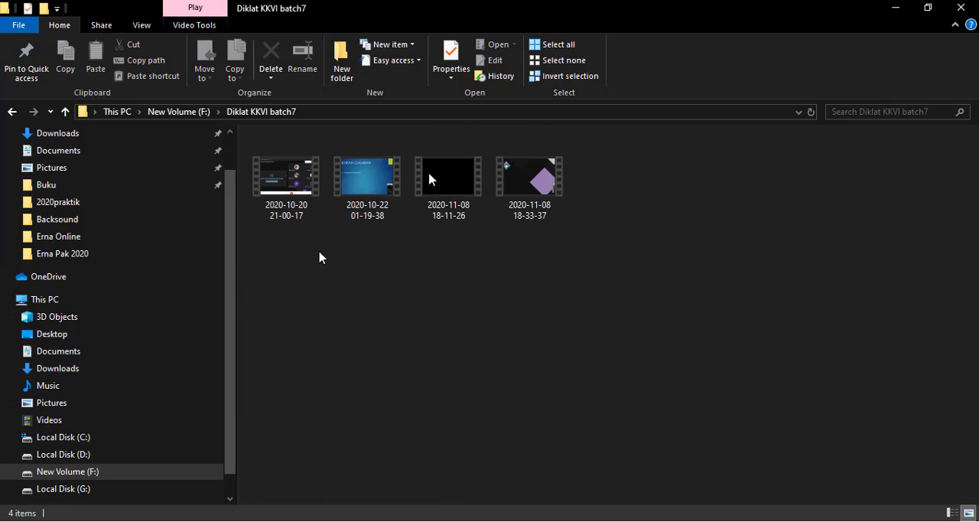
mouse_move(520, 190)
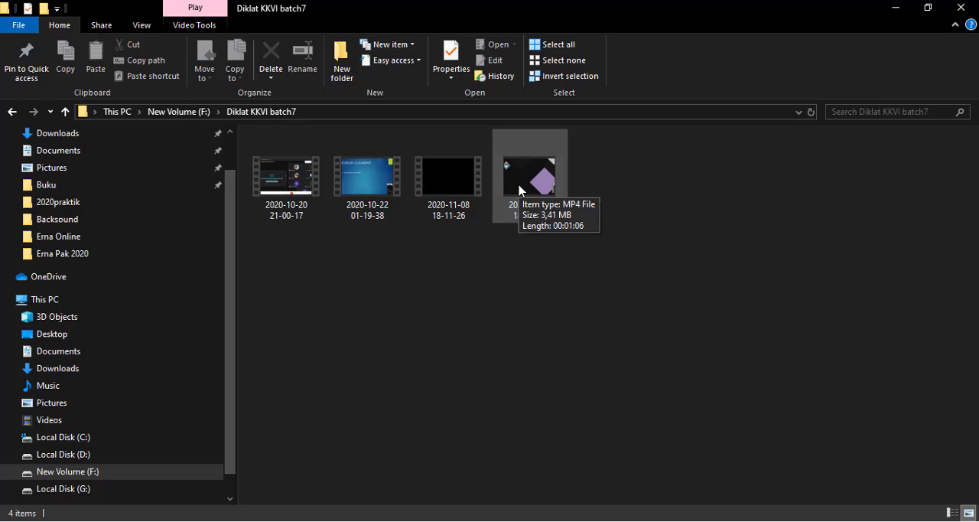
left_click(519, 190)
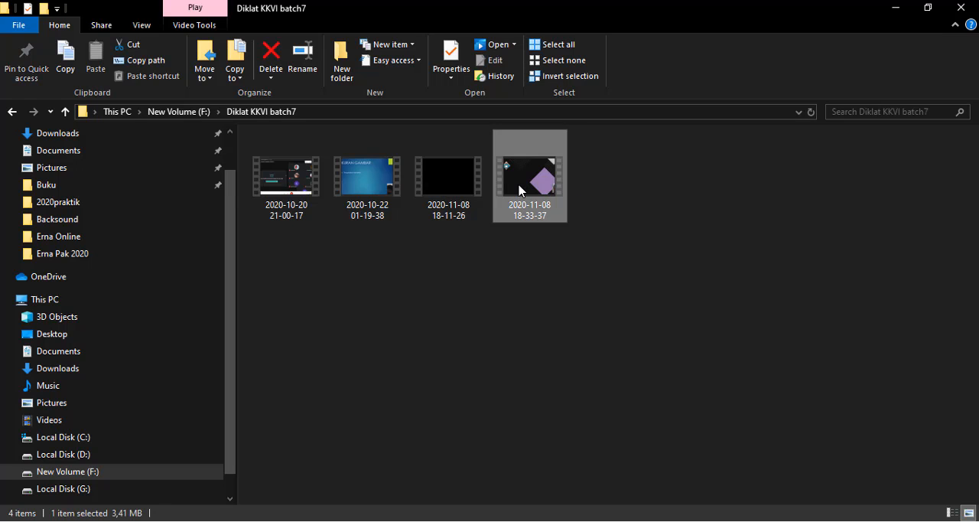
double_click(520, 190)
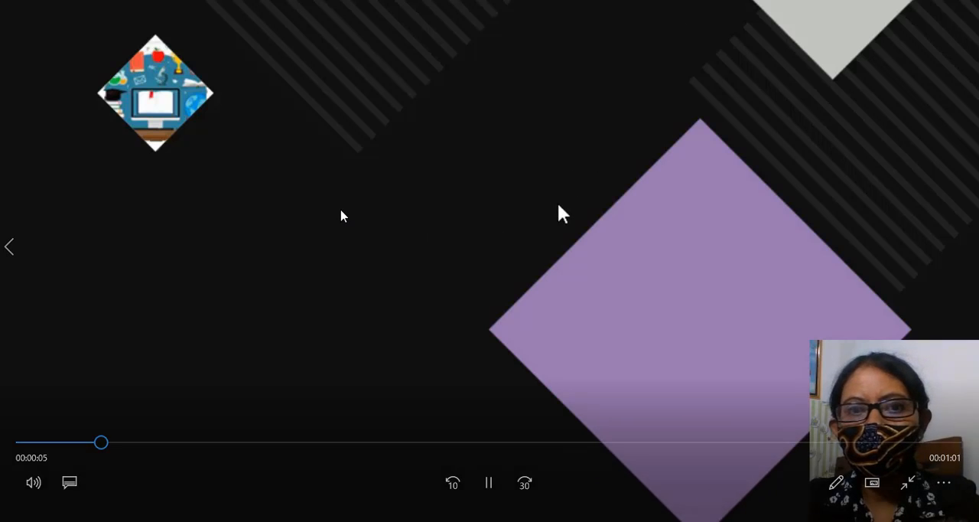
key("Escape")
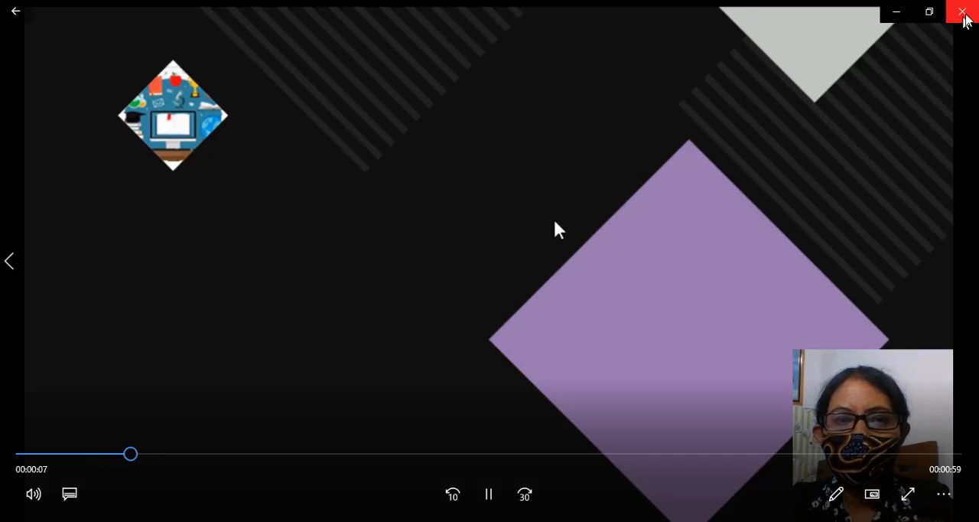
- Skip through the recording in stages up to its last seconds to check the slides and webcam overlay, and close the player
left_click(218, 455)
left_click(273, 457)
left_click(350, 456)
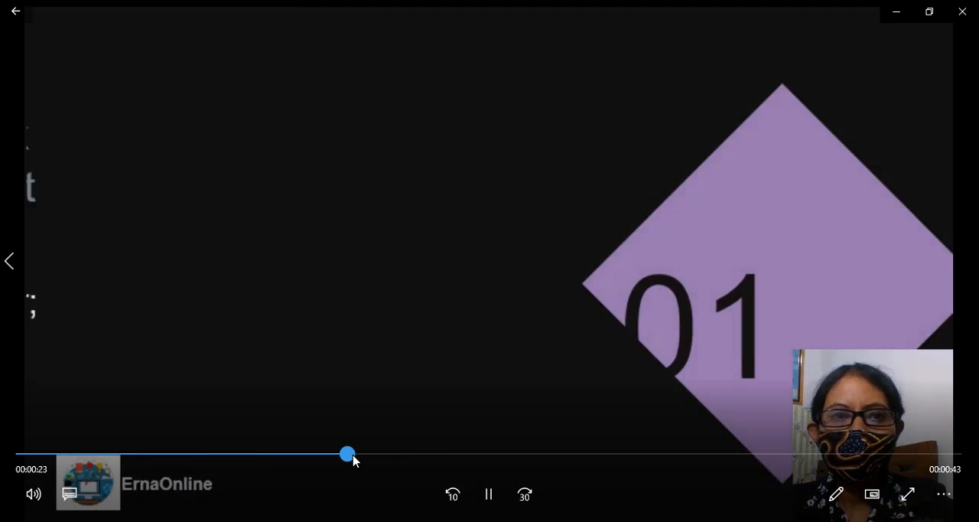
left_click(435, 457)
left_click(505, 457)
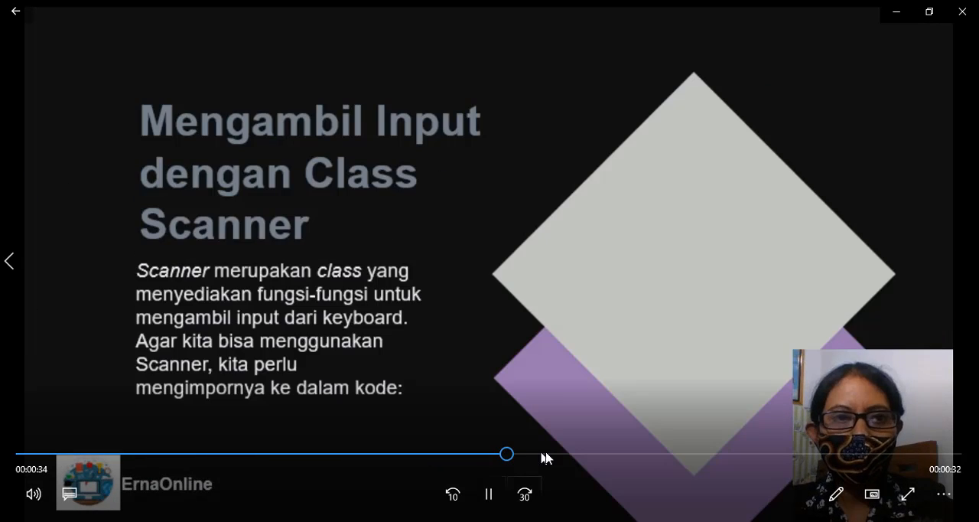
left_click(553, 457)
left_click(638, 457)
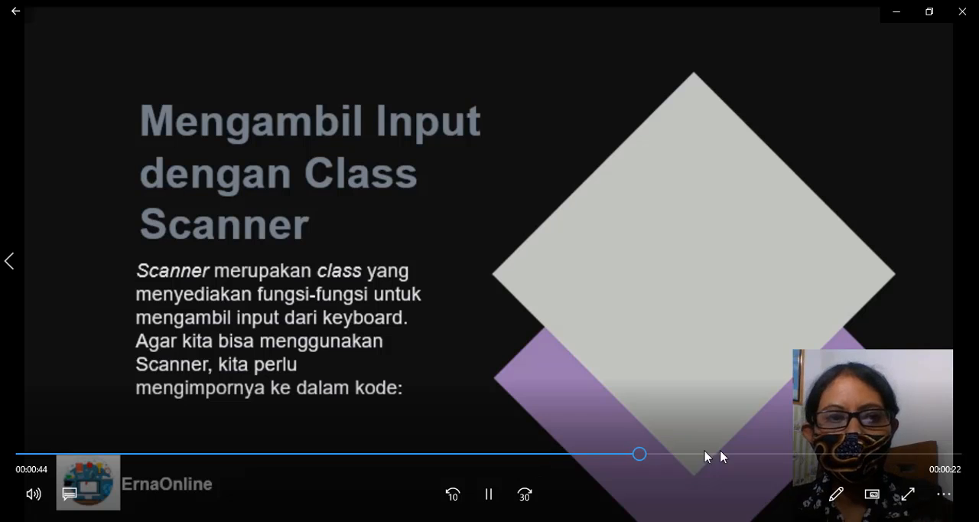
left_click(803, 456)
left_click(887, 456)
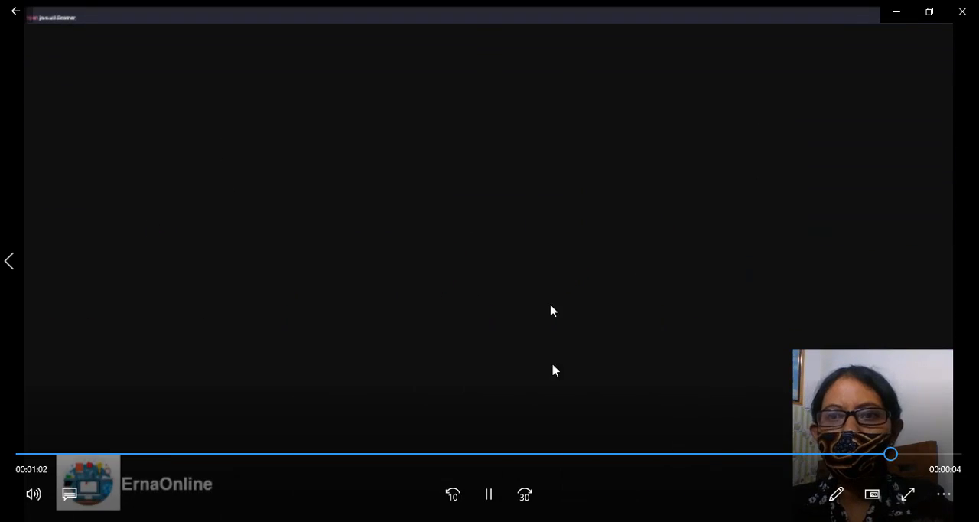
left_click(962, 12)
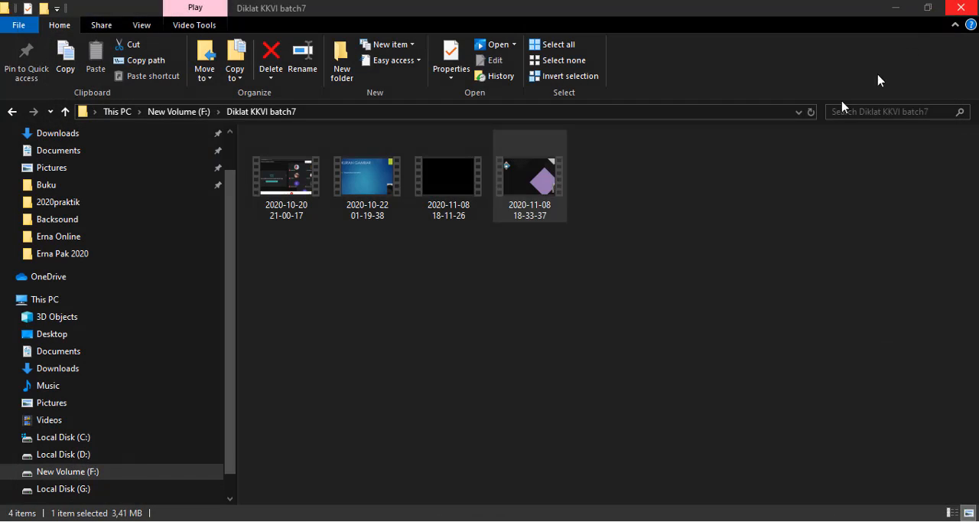
- Clear the file selection in the Diklat KKVI batch7 folder and switch back to OBS Studio
left_click(556, 284)
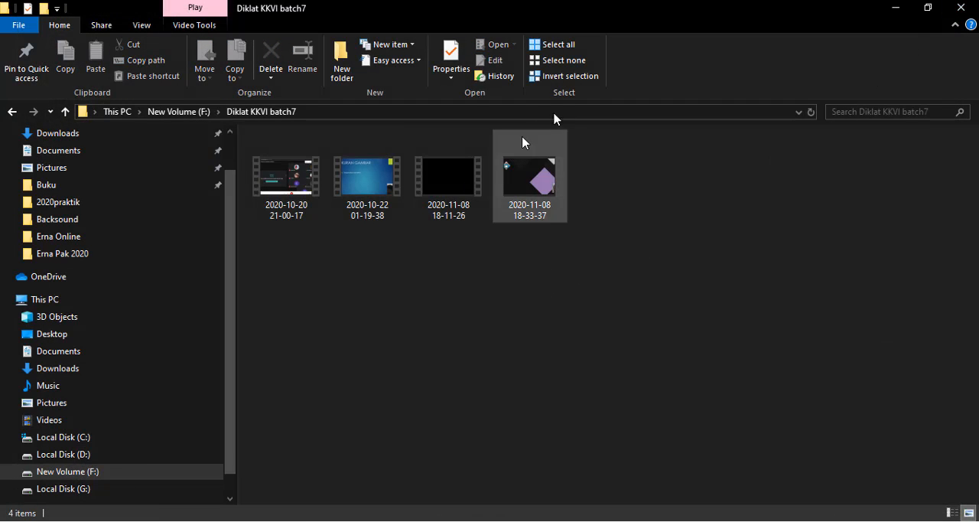
mouse_move(439, 0)
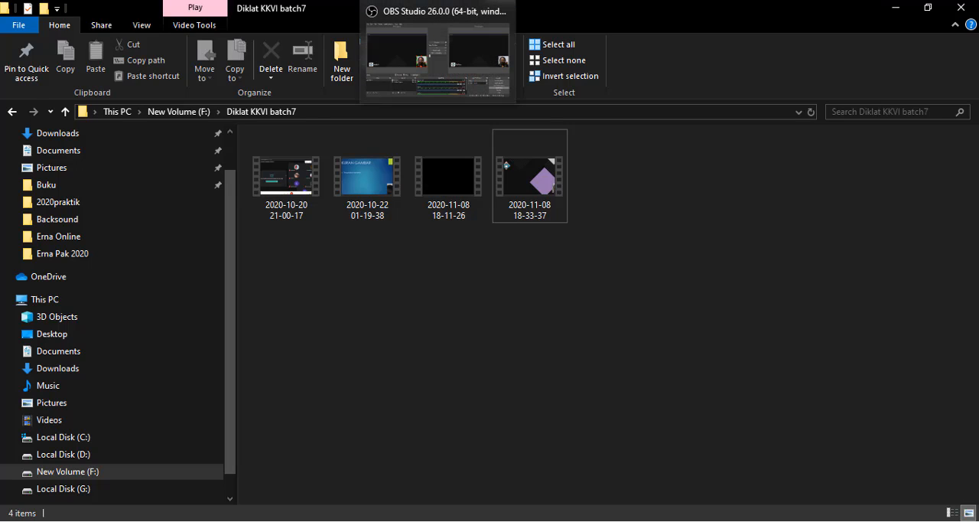
left_click(439, 0)
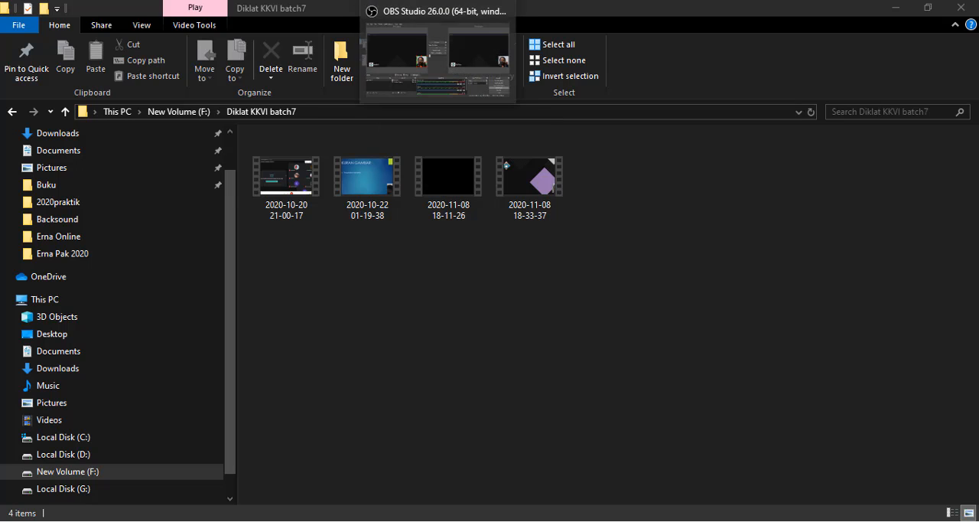
left_click(438, 0)
left_click(447, 2)
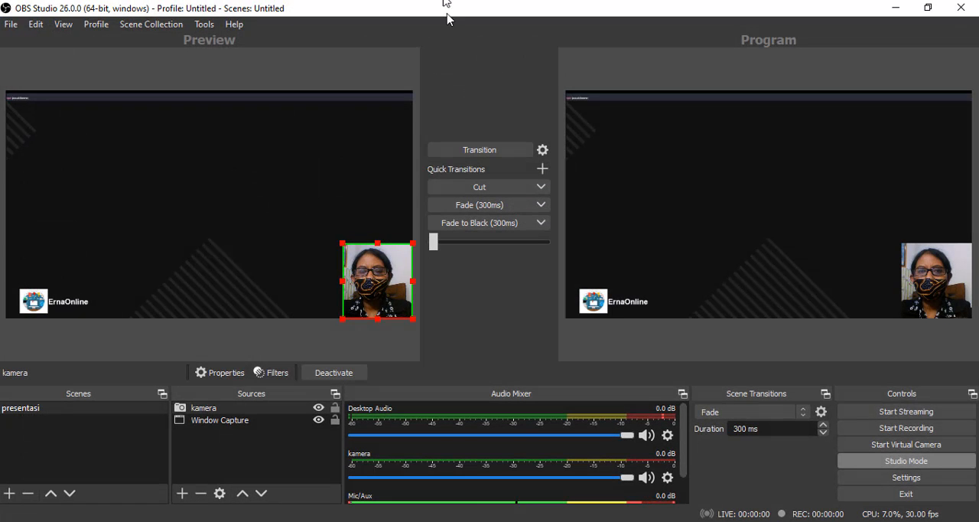